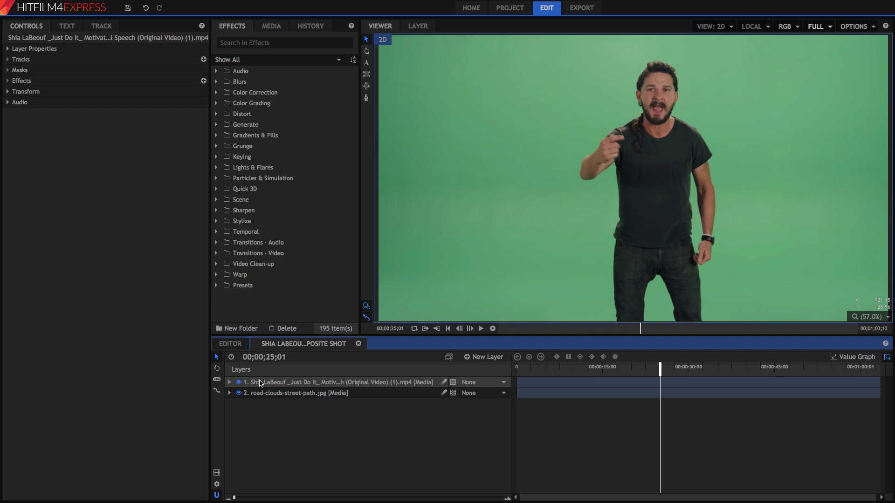
Play the composite shot from near the start to review the green screen footage.
left_click(532, 368)
key("space")
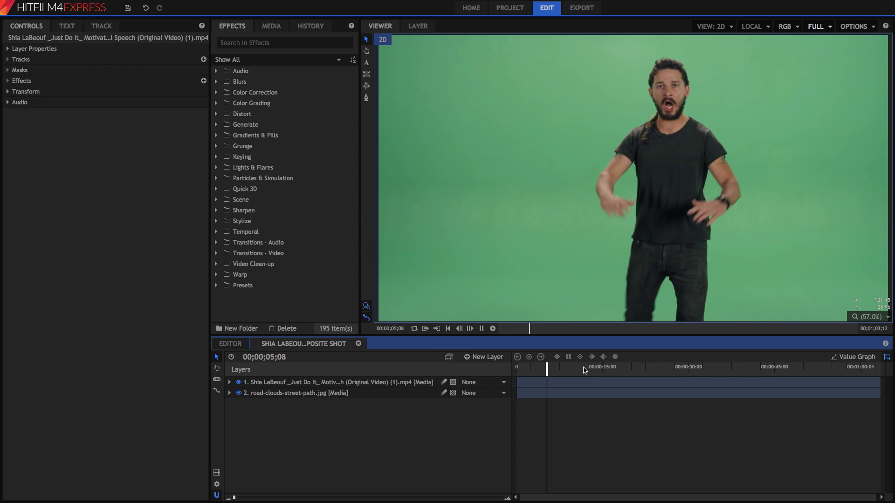
key("space")
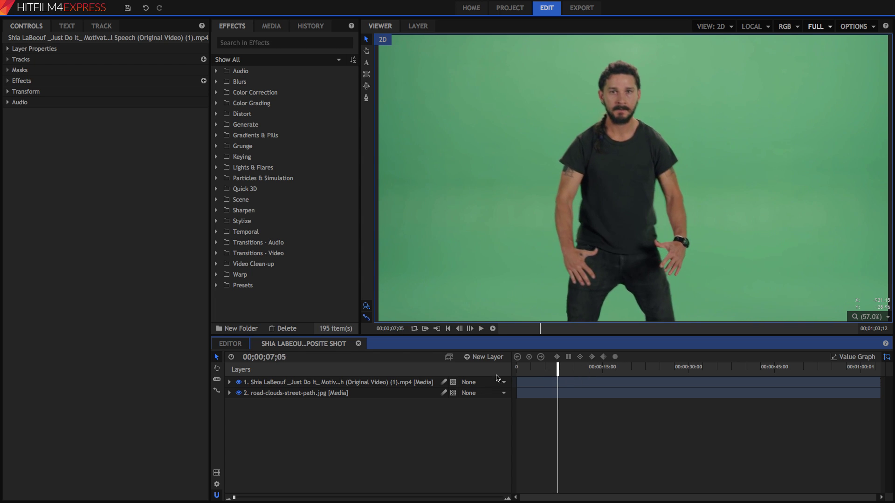
Hide the green screen footage layer to check the road background, move to 00;00;40;05, and show the layer again.
left_click(238, 382)
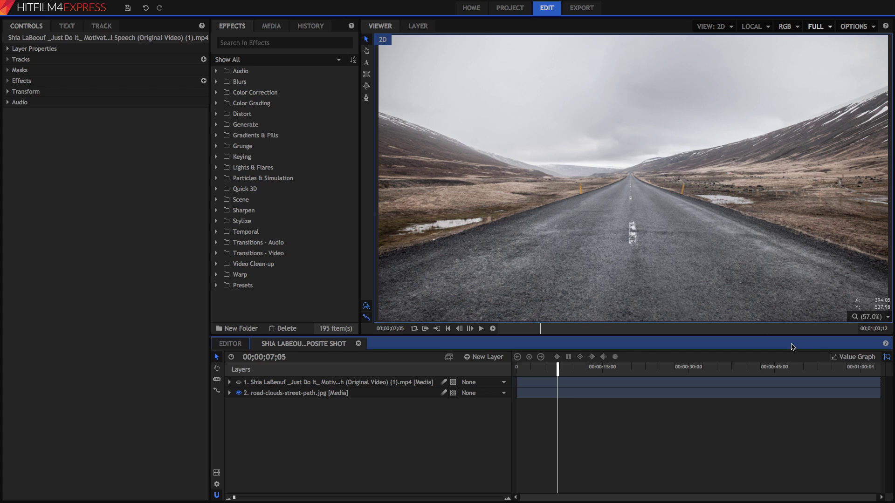
left_click(746, 369)
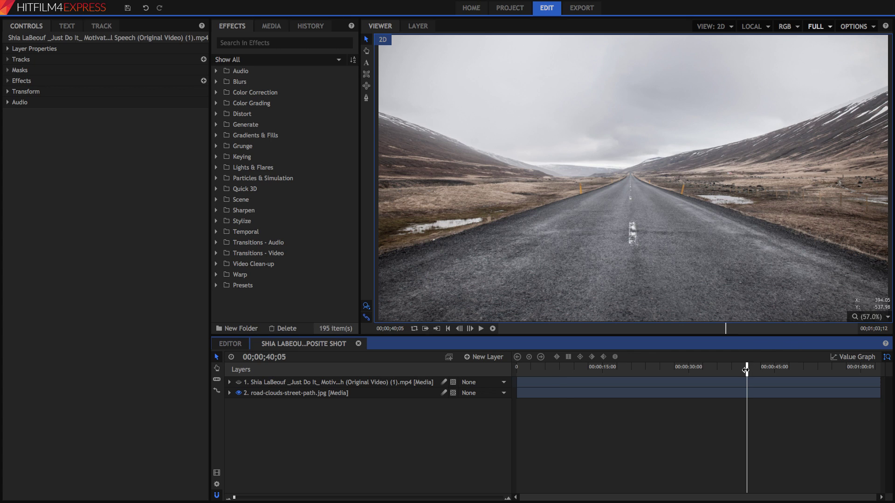
left_click(239, 382)
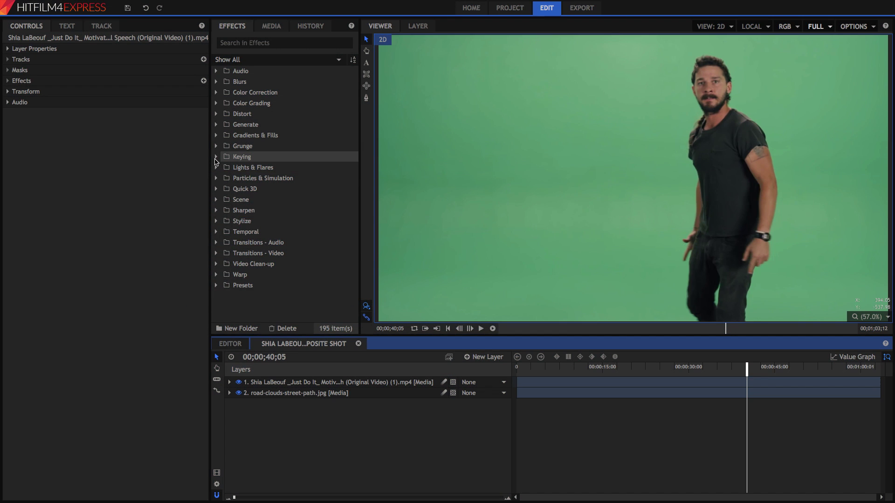
Search the effects for "gree" and apply the Greenscreen Key preset to the green screen footage layer.
left_click(217, 157)
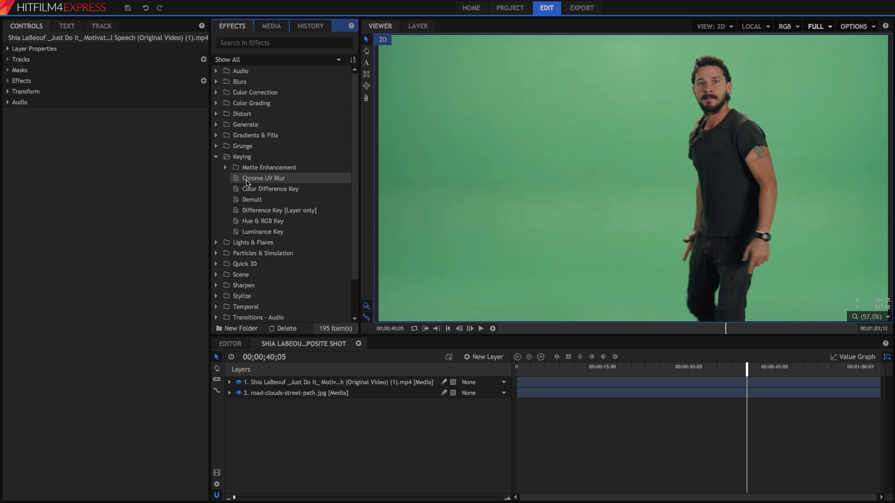
left_click(272, 225)
left_click(264, 191)
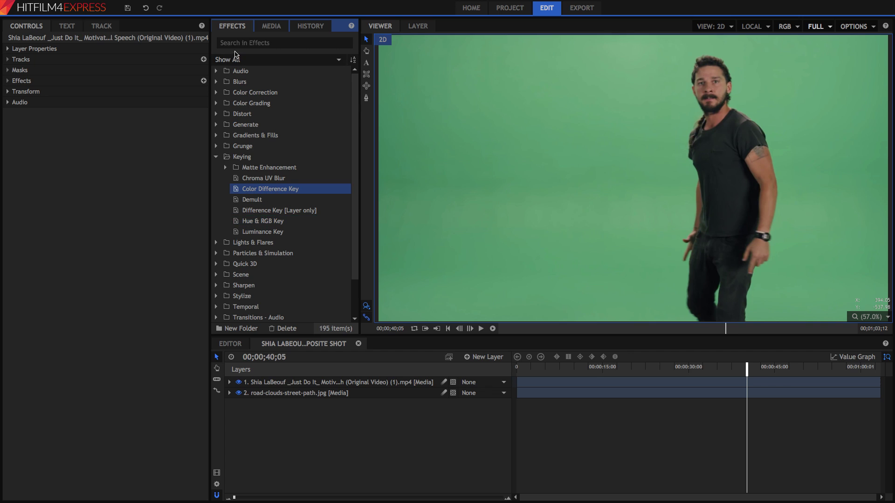
left_click(230, 44)
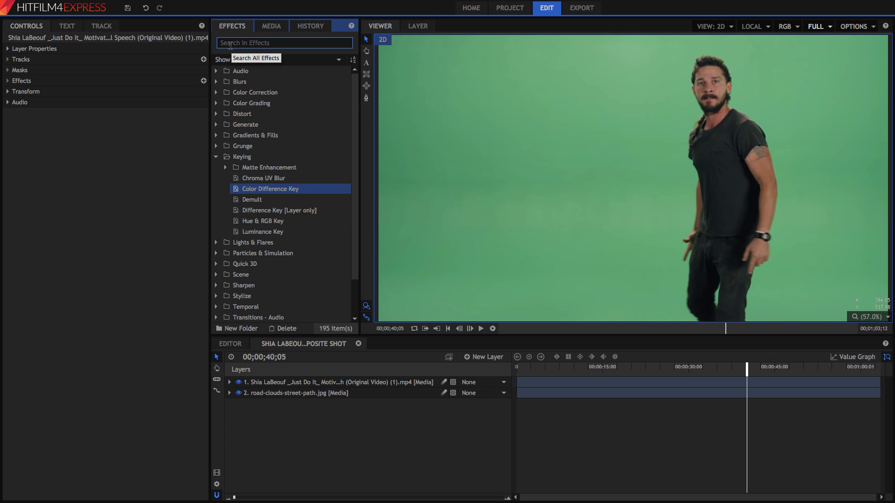
type("gree")
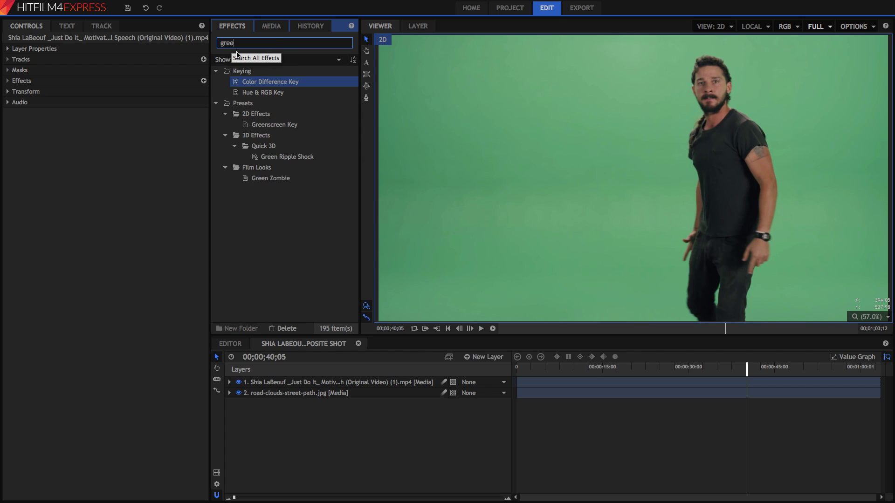
left_click(286, 126)
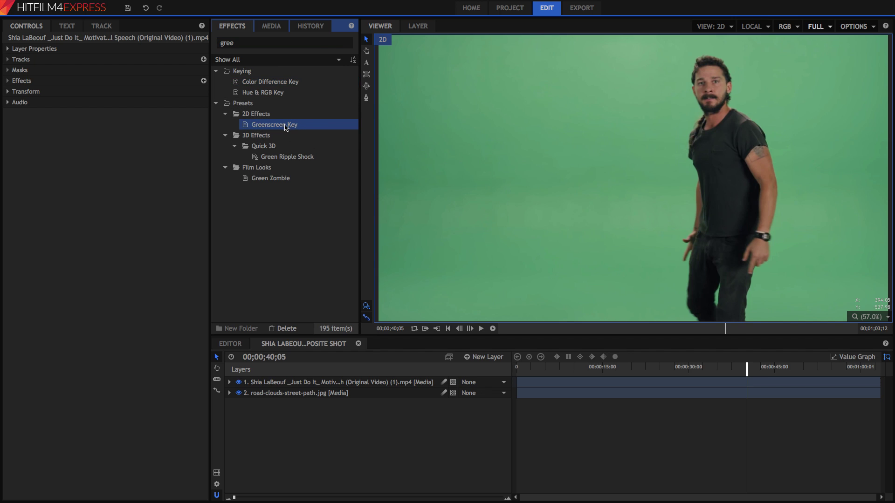
left_click_drag(266, 127, 329, 382)
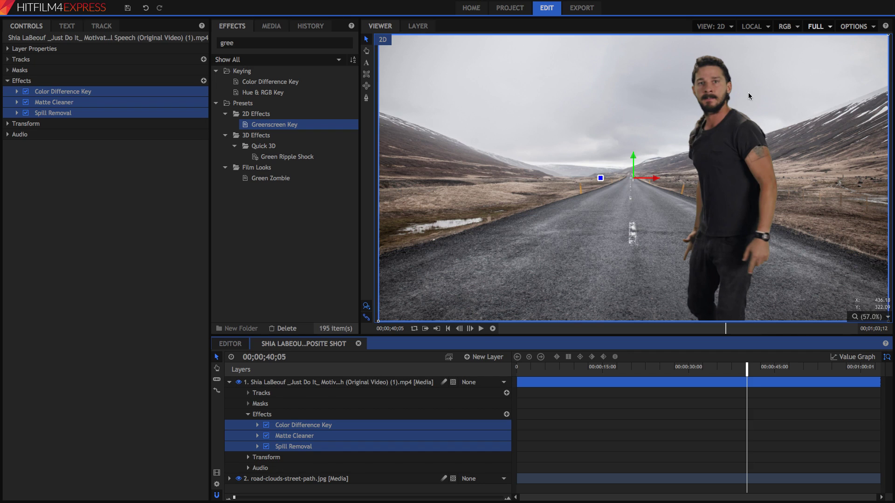
Examine the Color Difference Key settings on the footage layer.
left_click(63, 91)
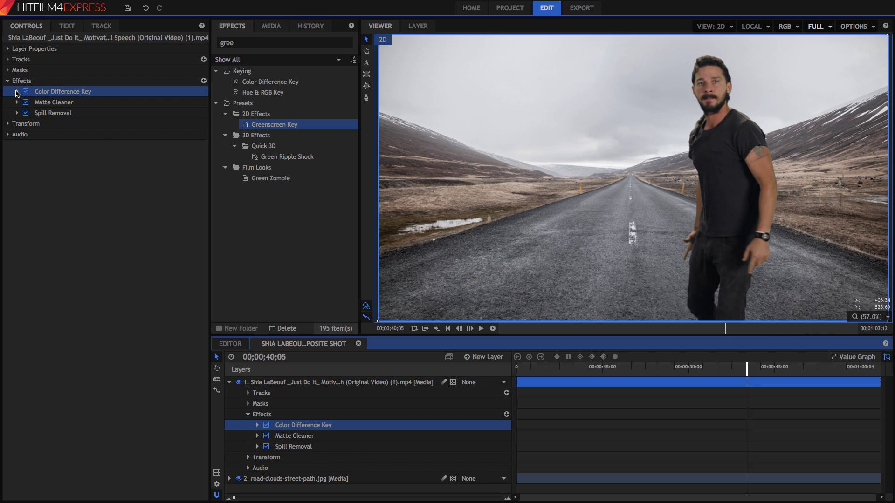
left_click(17, 92)
left_click_drag(171, 125, 165, 115)
left_click(16, 92)
Set the Matte Cleaner's Smooth and Feather to 0 px on the footage layer.
left_click(16, 102)
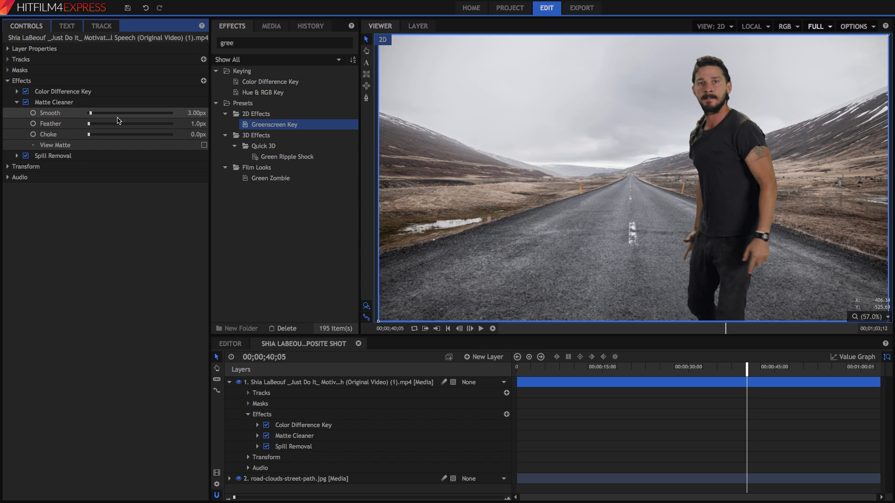
scroll(732, 99, "up", 5)
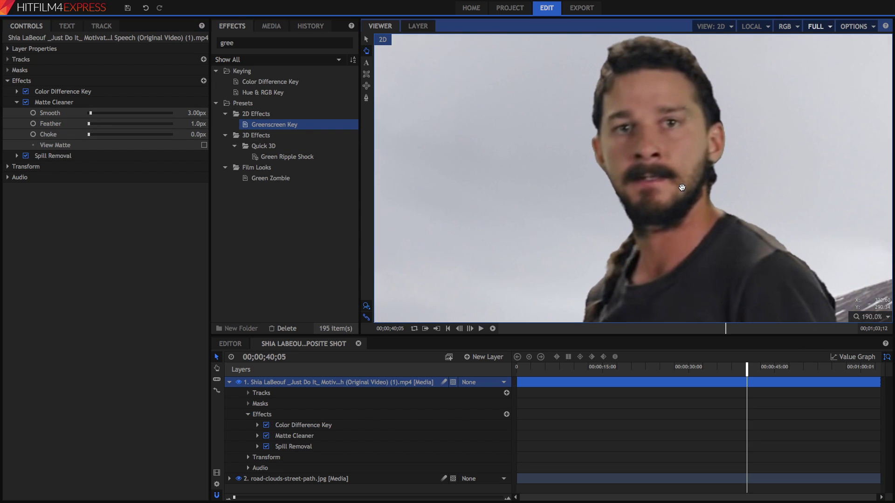
left_click_drag(107, 113, 79, 146)
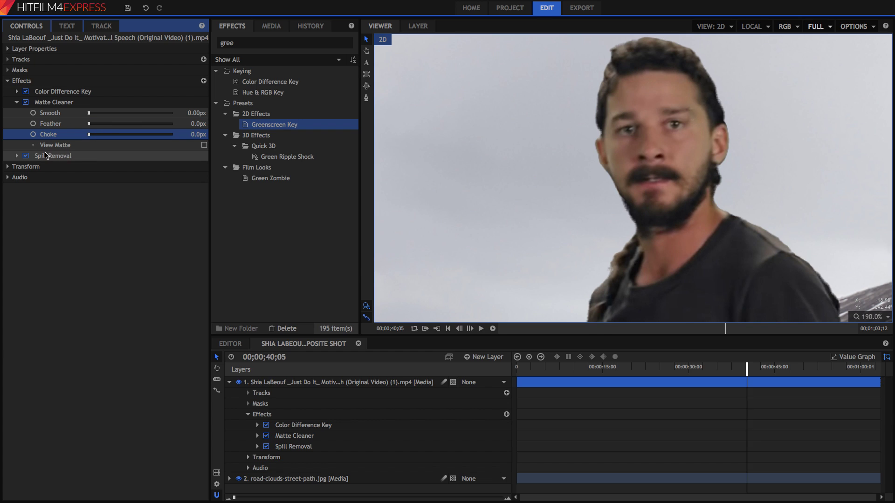
Inspect the black-and-white matte from the Matte Cleaner, switch back to the composite, and scale the viewer to fit.
left_click(204, 145)
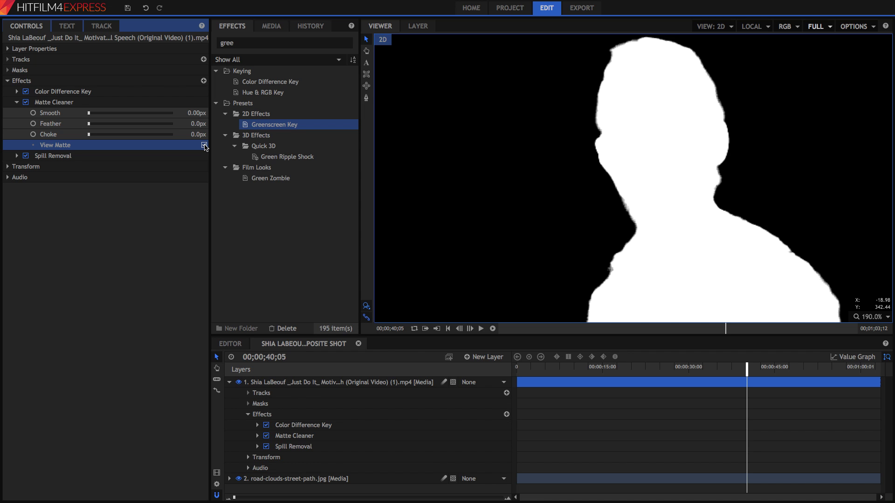
left_click(204, 145)
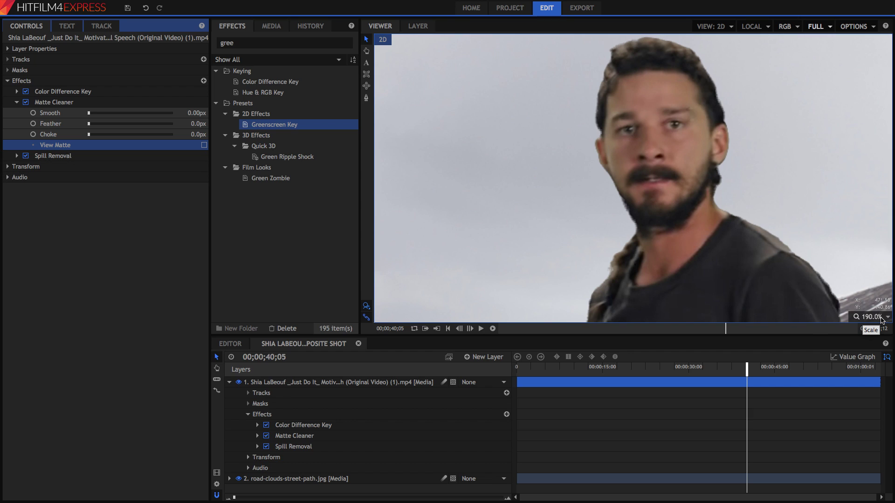
left_click(882, 317)
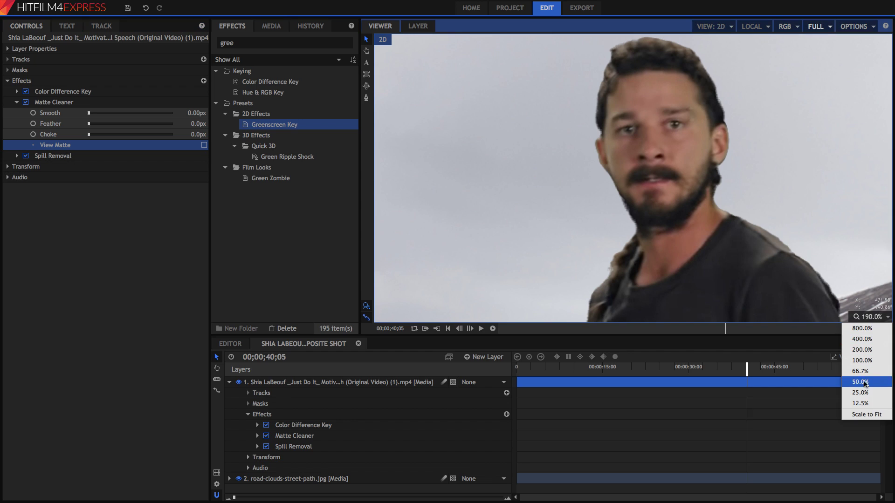
left_click(863, 416)
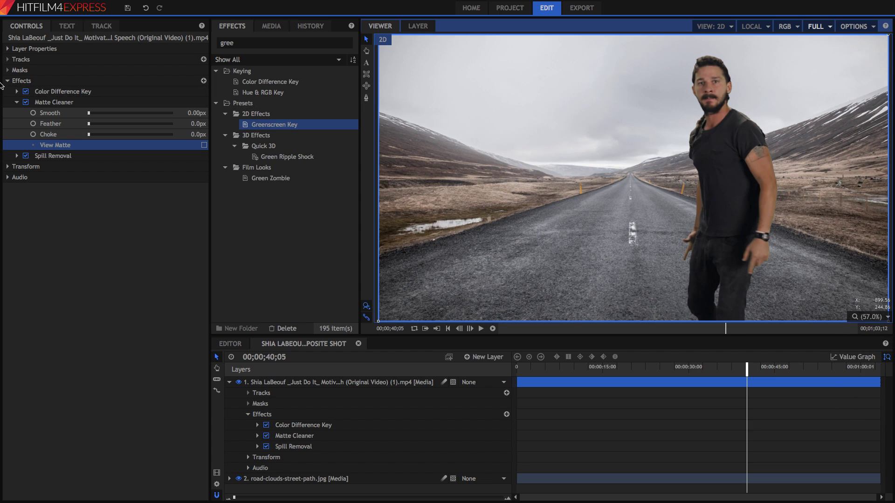
Compare the footage with Spill Removal off and on, and examine that effect's settings.
left_click(26, 156)
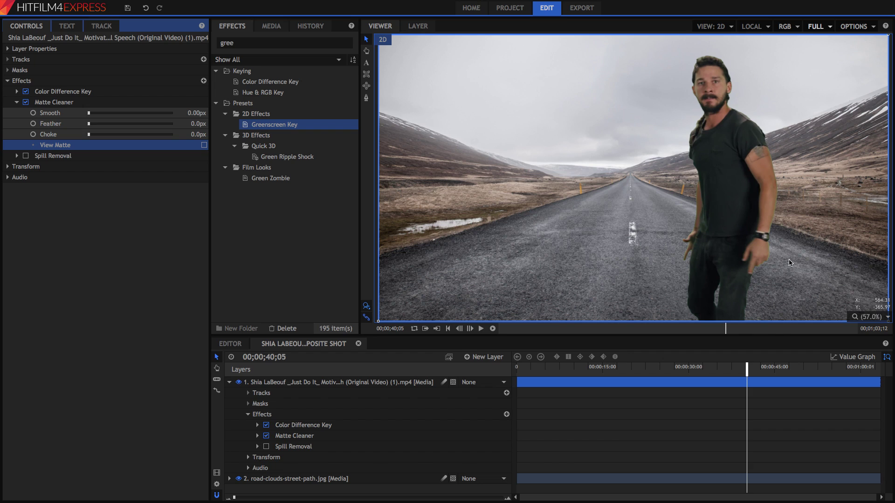
left_click(27, 156)
left_click(16, 156)
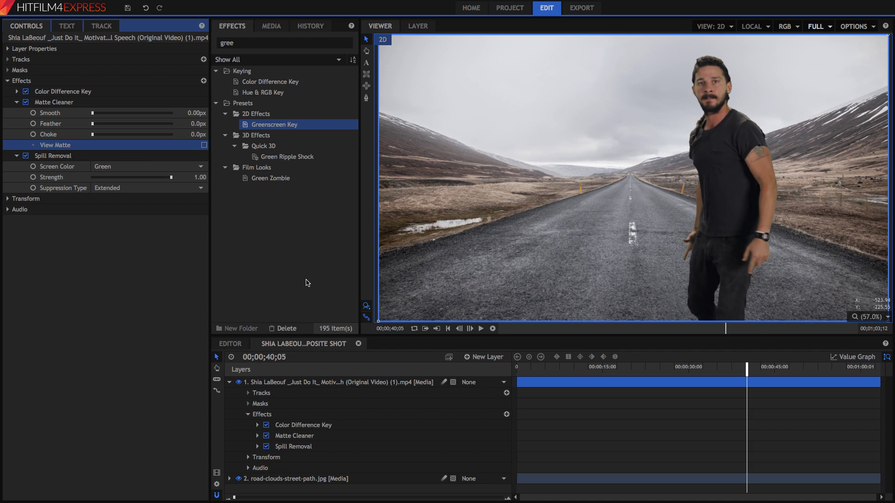
left_click(16, 156)
left_click(18, 102)
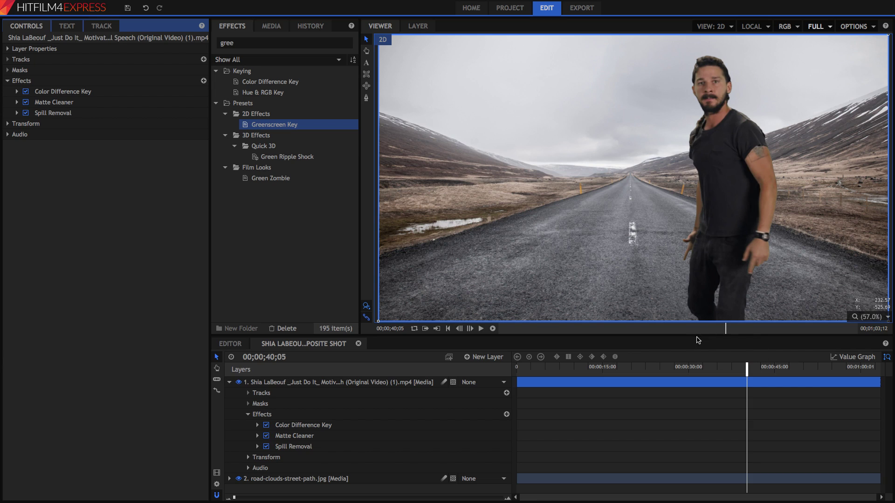
Search the effects for "leve" and add Levels Histogram to the footage layer after Spill Removal.
double_click(263, 40)
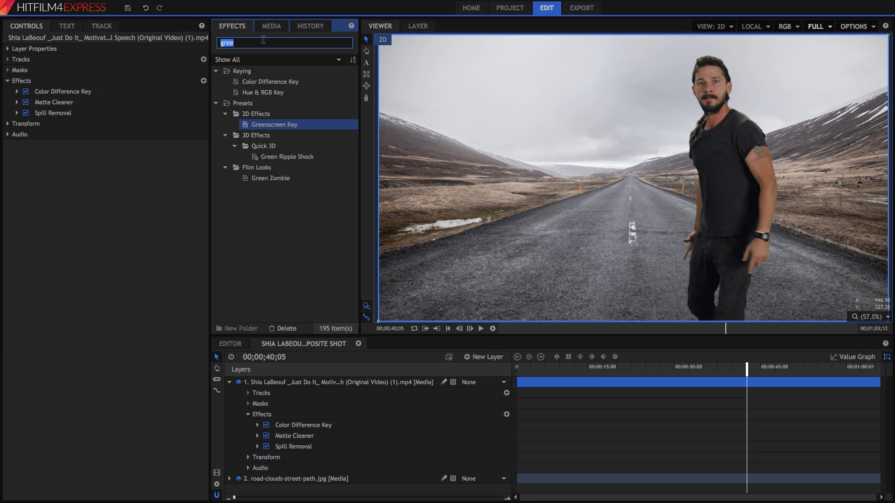
key("BackSpace")
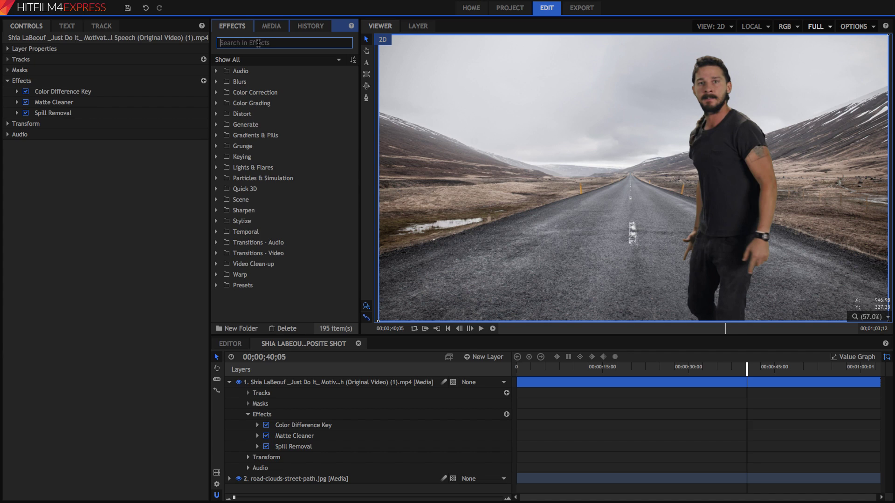
type("le")
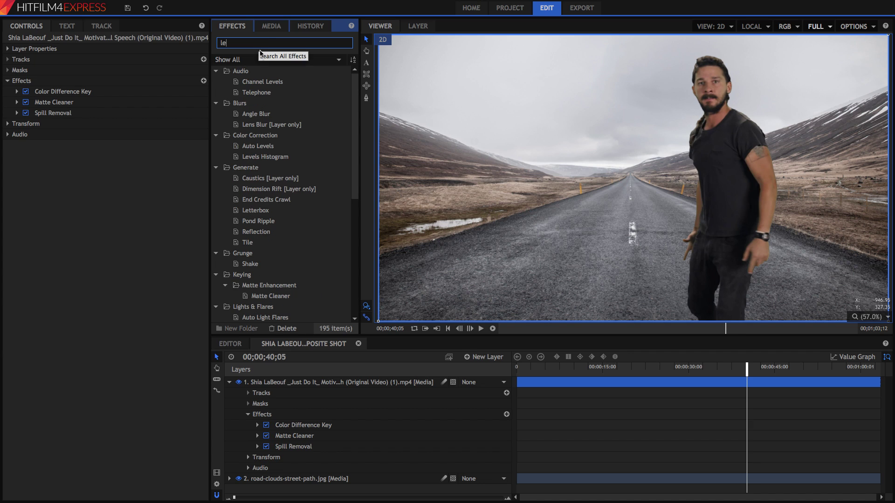
type("ve")
left_click_drag(270, 114, 161, 120)
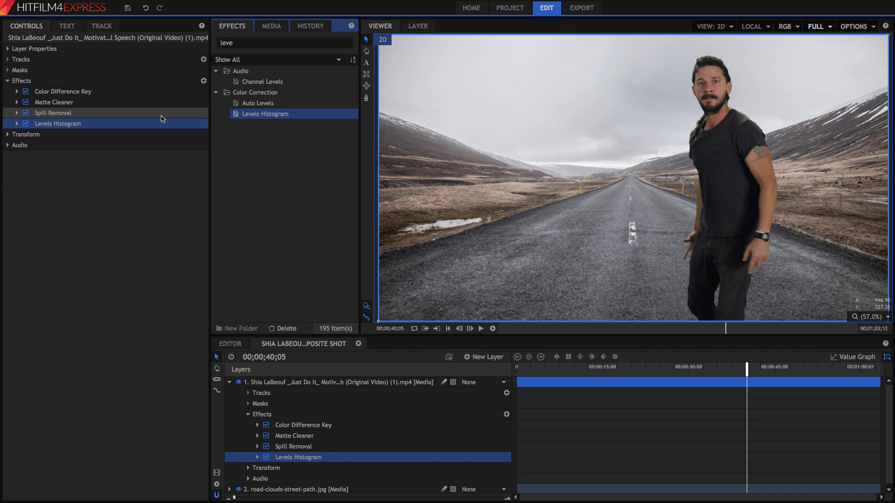
Search the effects for "hu" and insert Hue, Saturation & Lightness between Spill Removal and Levels Histogram.
left_click(247, 47)
double_click(247, 46)
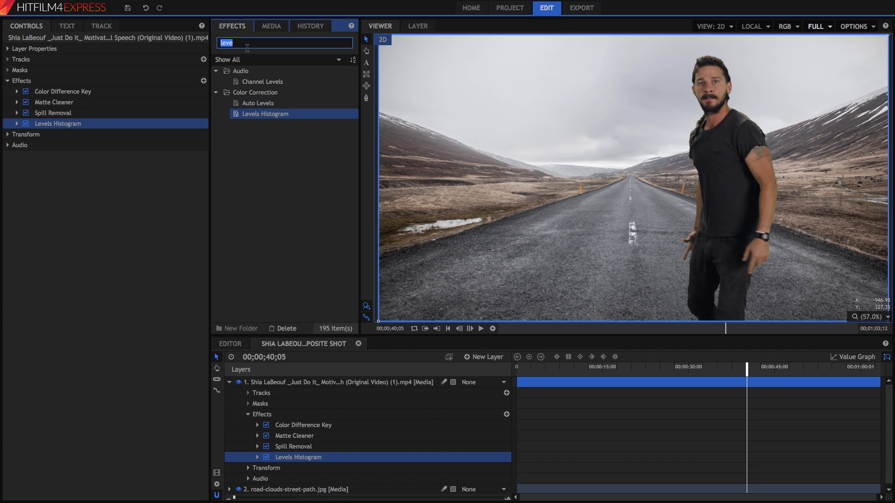
type("hu")
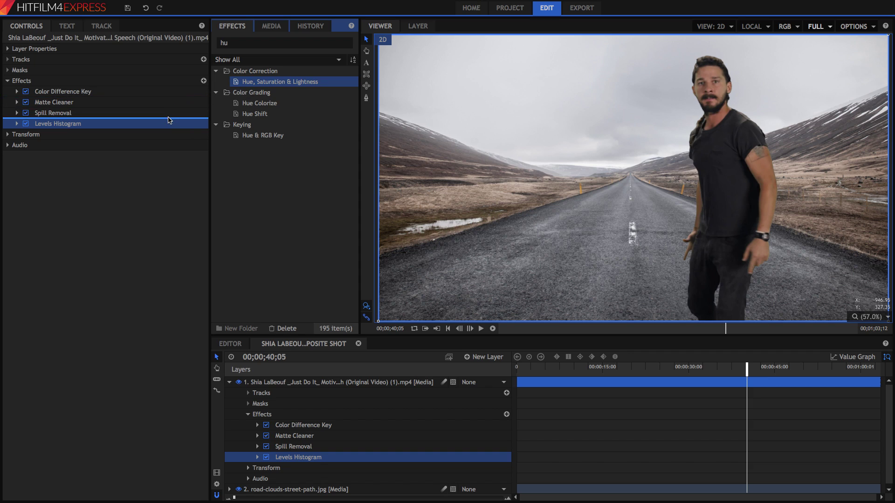
left_click_drag(170, 120, 169, 120)
Set the Master Saturation of Hue, Saturation & Lightness to -22.0.
left_click(16, 124)
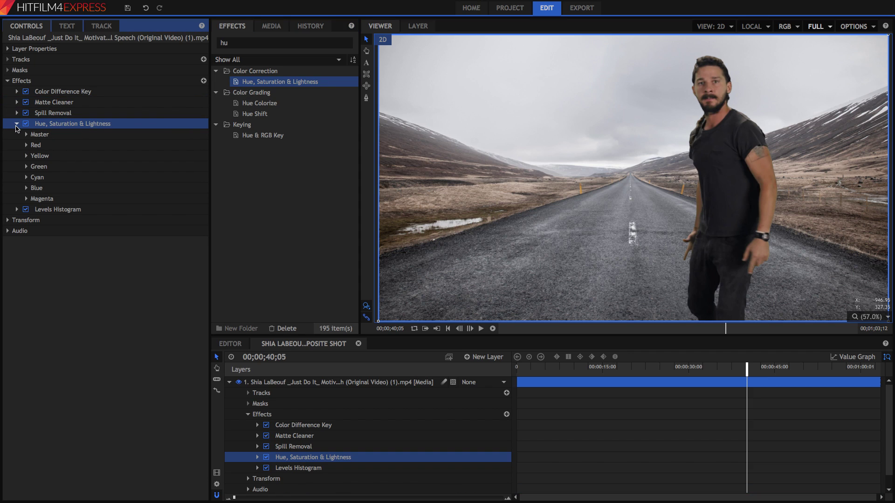
left_click(26, 134)
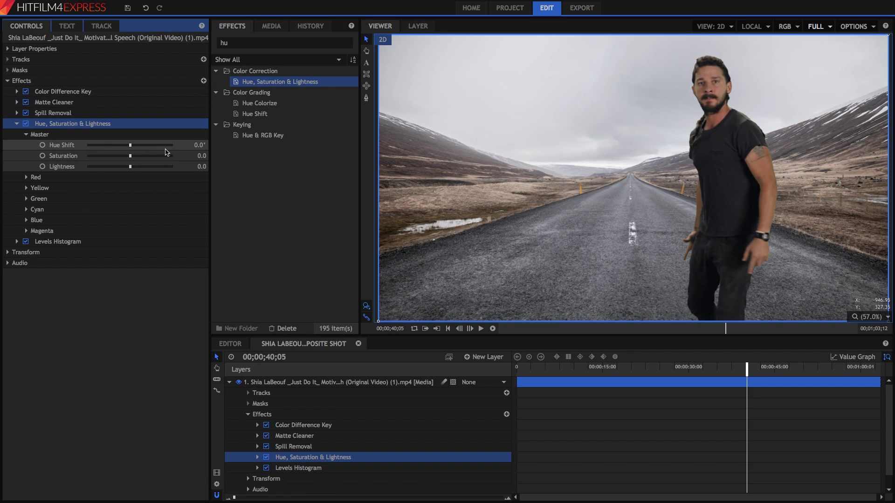
left_click_drag(130, 156, 121, 157)
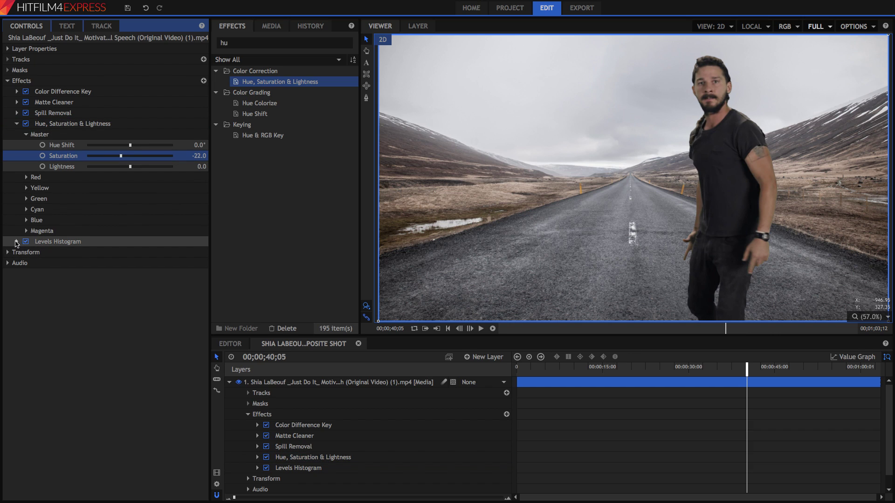
Set the Output Black of Levels Histogram to 0.05, and collapse the Hue, Saturation & Lightness settings.
left_click(16, 242)
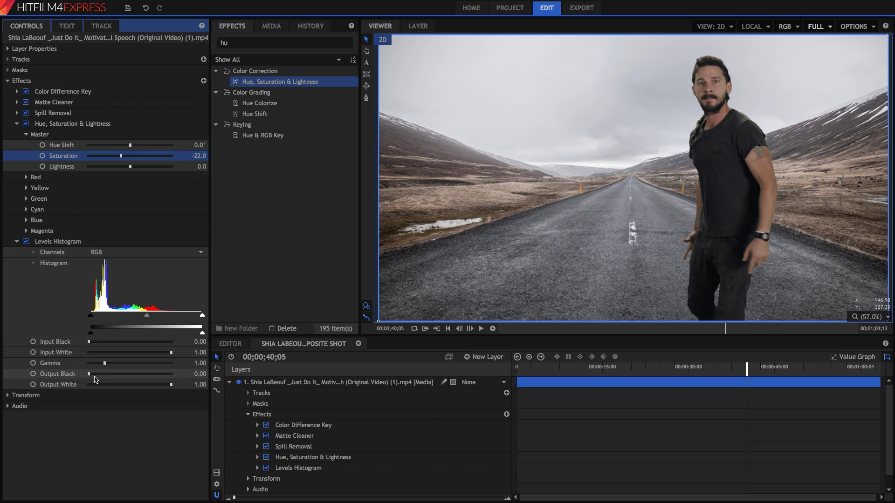
left_click_drag(90, 374, 91, 375)
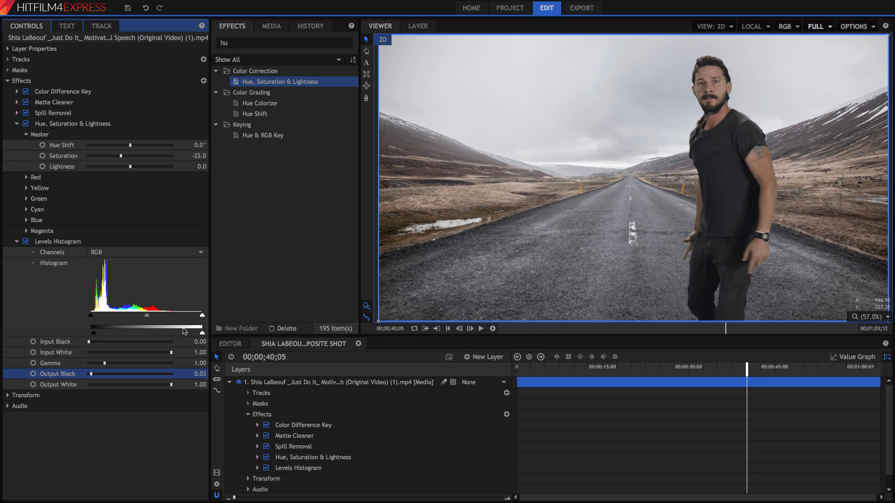
left_click_drag(91, 374, 93, 374)
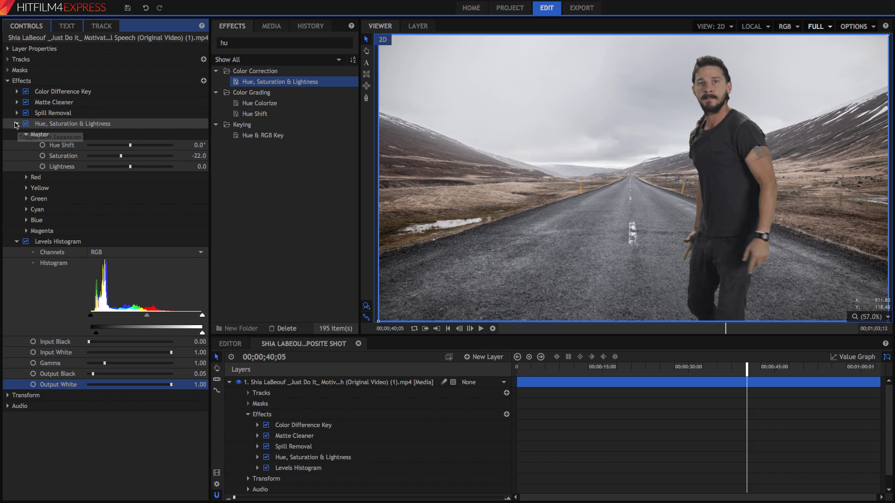
left_click(16, 123)
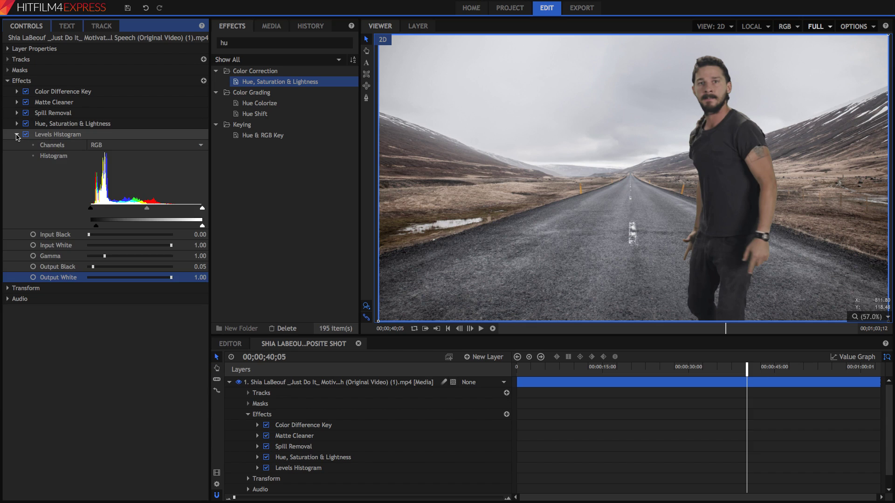
Collapse the Levels Histogram settings, then duplicate the keyed footage layer and select the lower copy.
left_click(17, 135)
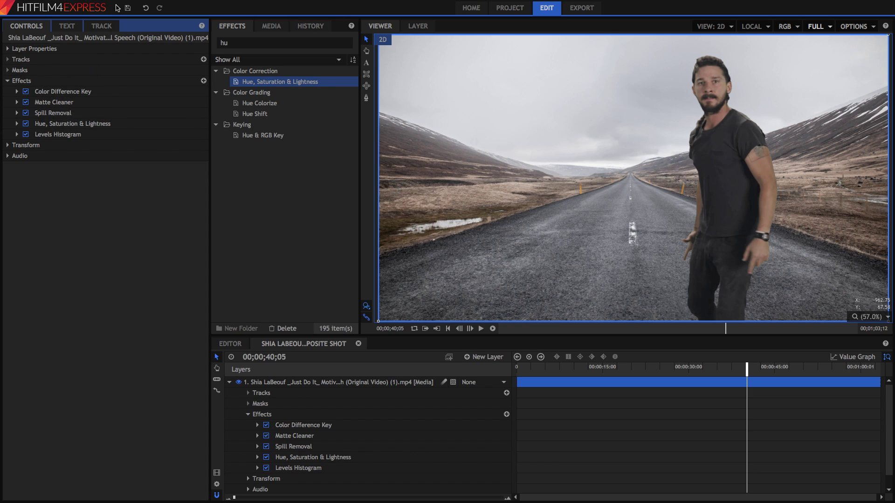
left_click(302, 386)
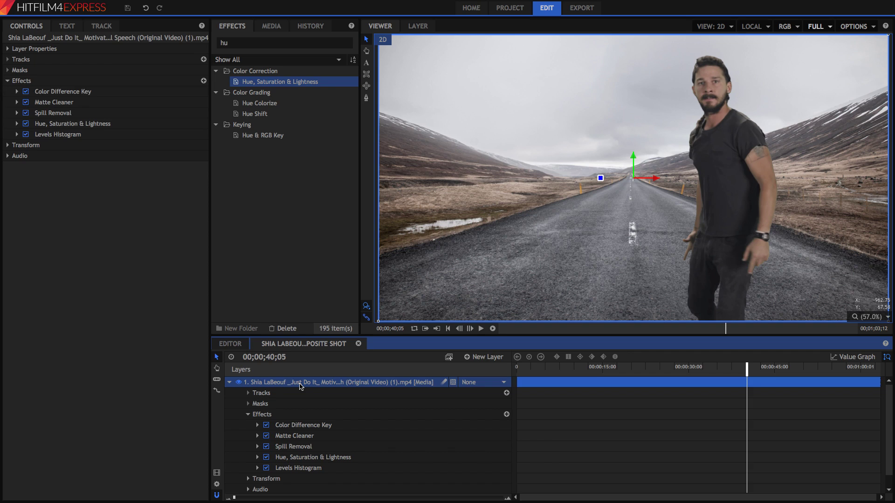
left_click(230, 382)
left_click(229, 393)
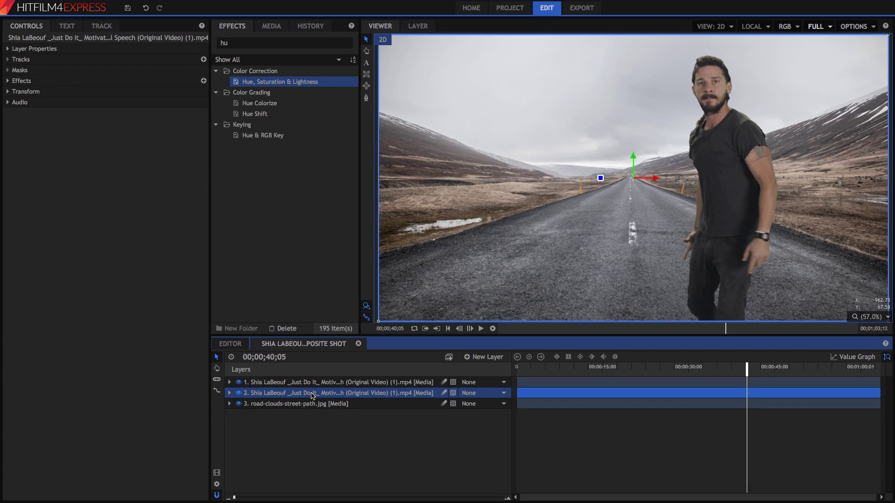
Set the Master Saturation of Hue, Saturation & Lightness on the lower footage copy to -100.0.
left_click(7, 83)
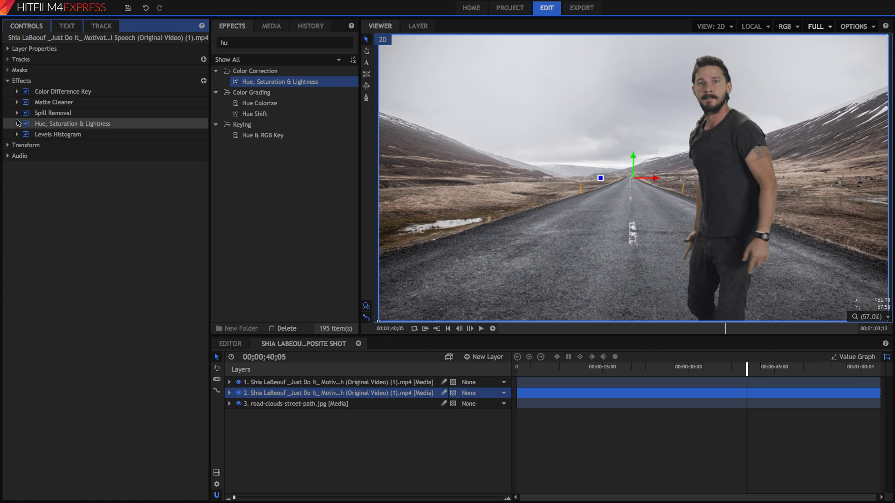
left_click(17, 123)
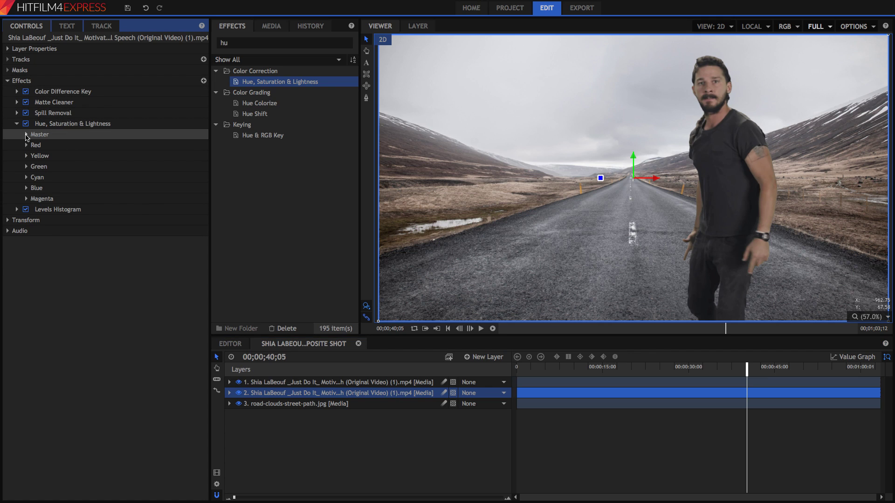
left_click(26, 135)
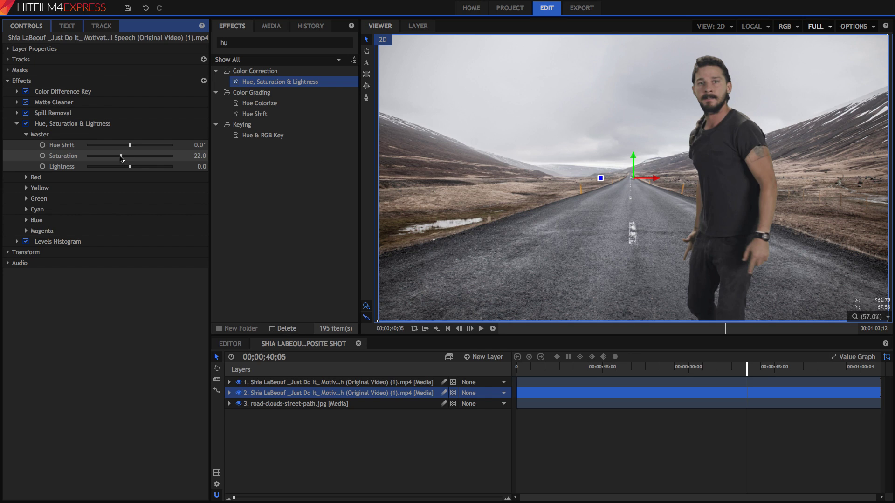
left_click_drag(120, 159, 61, 164)
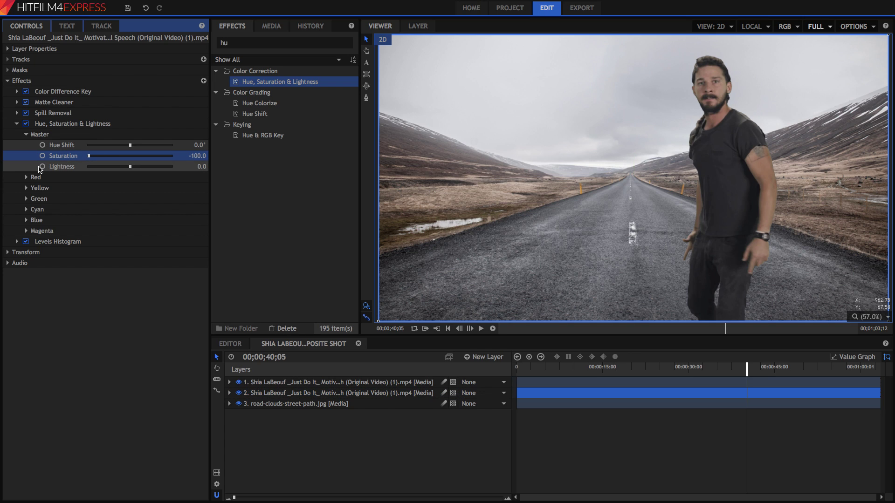
left_click(287, 394)
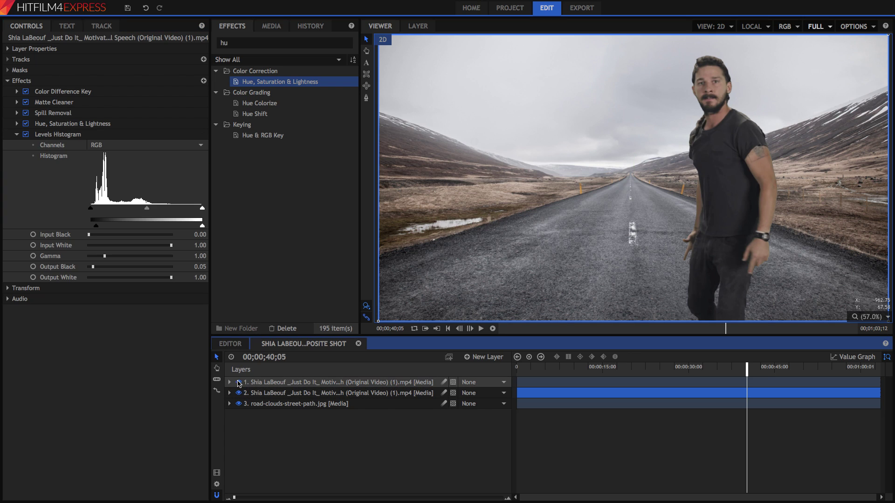
Hide the top footage layer and set the lower copy's Levels Histogram Output Black and Output White to 0.00.
left_click(252, 394)
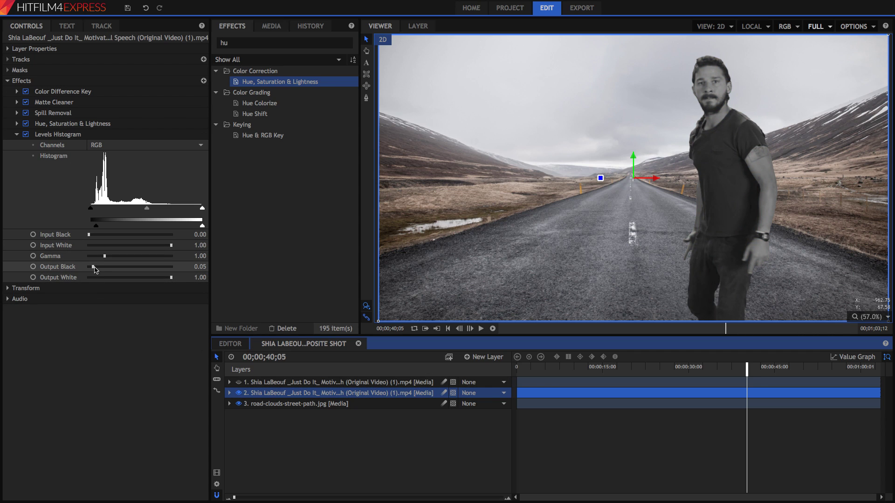
left_click_drag(95, 267, 73, 270)
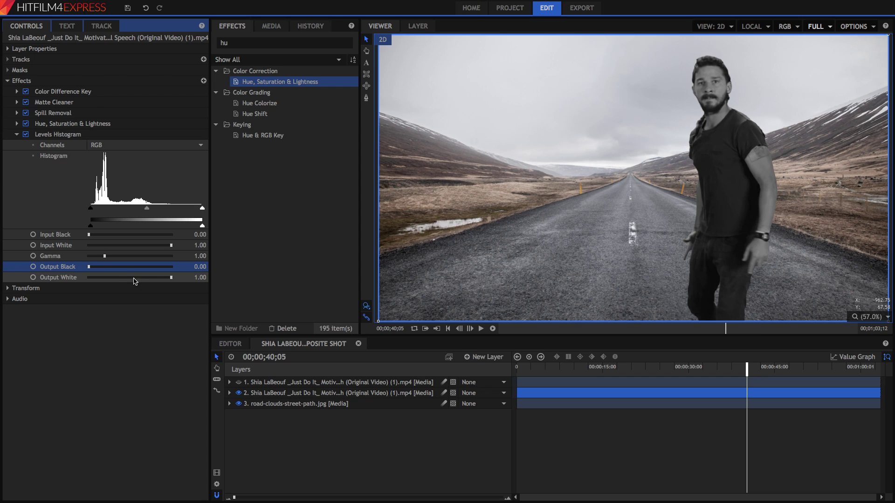
left_click_drag(163, 277, 78, 291)
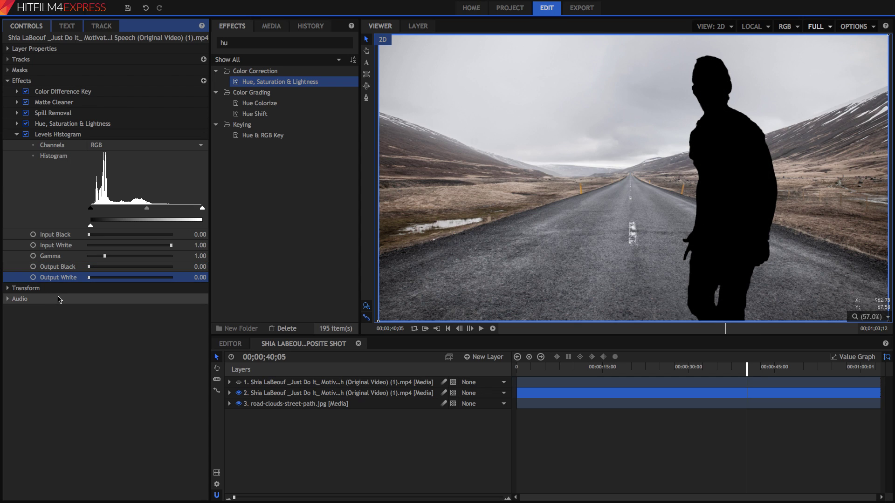
Clear the effects search and add Perspective Warp from the Warp category to the lower footage copy after Levels Histogram.
left_click(285, 42)
key("BackSpace")
key("BackSpace")
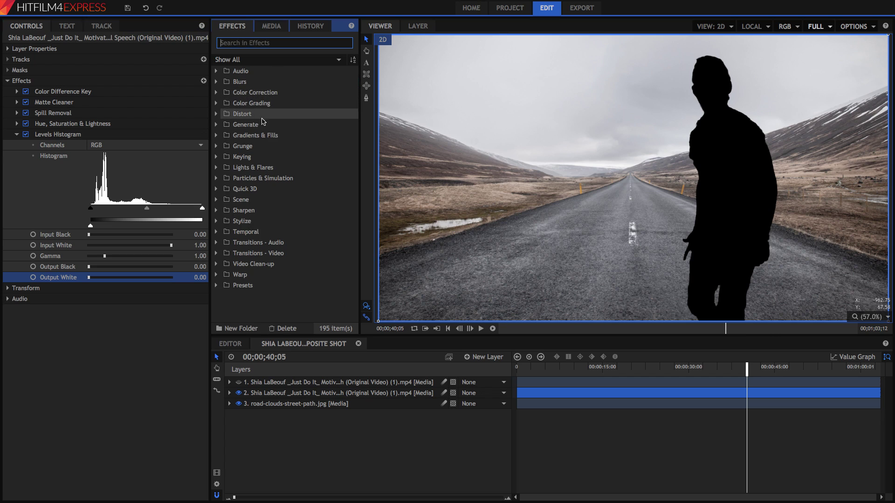
left_click(218, 275)
scroll(244, 287, "down", 2)
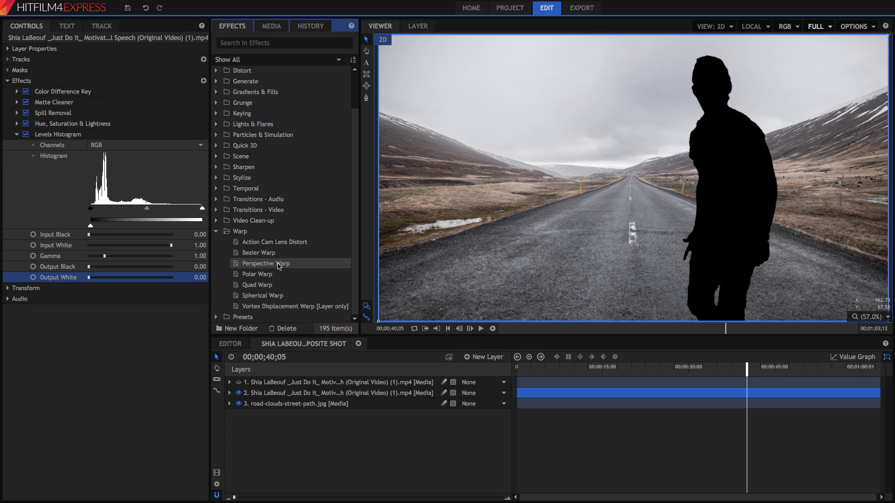
left_click_drag(173, 289, 19, 286)
left_click(17, 288)
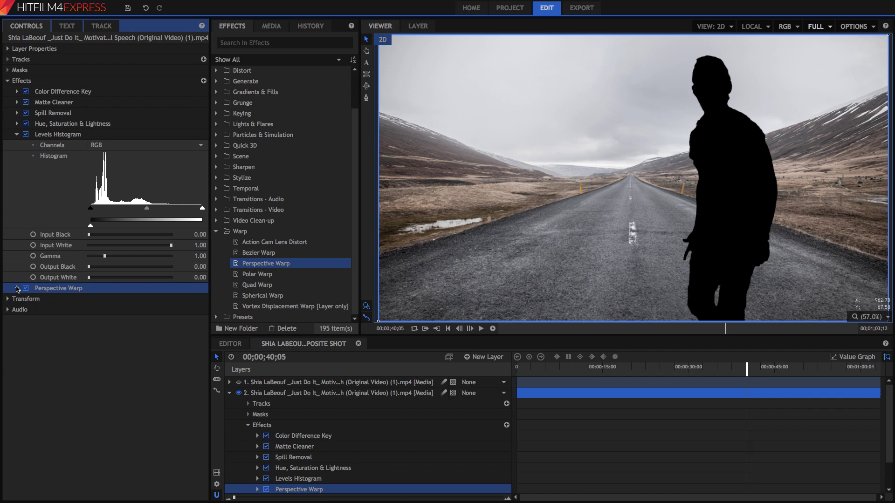
Set the Perspective Warp Latitude to 76.54 and the silhouette layer's vertical Position to -434.0.
left_click_drag(131, 299, 167, 304)
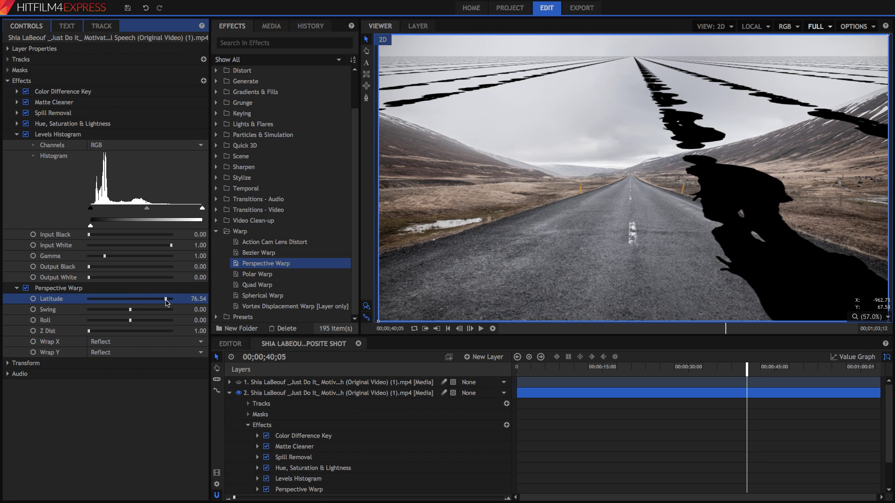
left_click(7, 363)
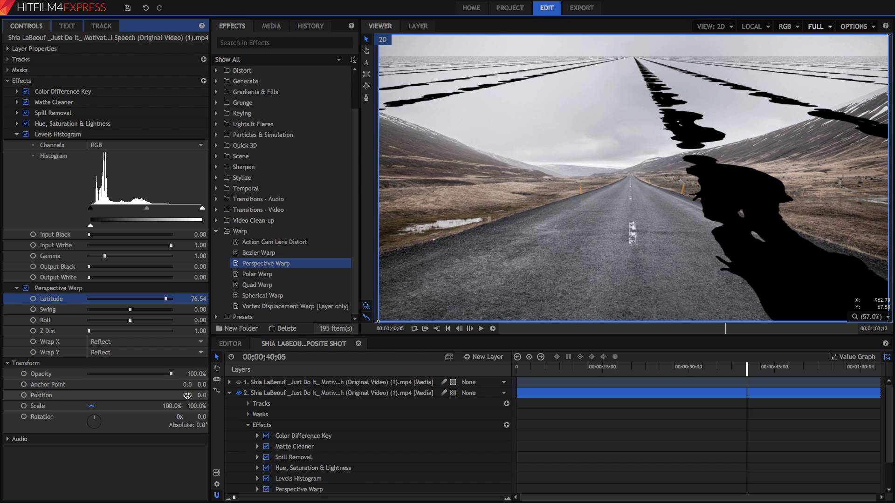
mouse_move(186, 396)
left_mouse_down()
mouse_move(204, 399)
mouse_move(191, 404)
mouse_move(202, 397)
left_mouse_up()
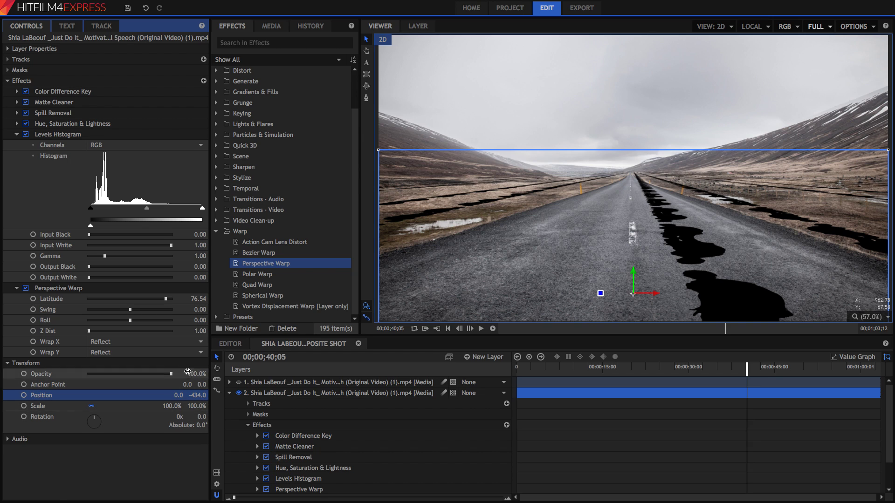
left_click_drag(166, 299, 167, 302)
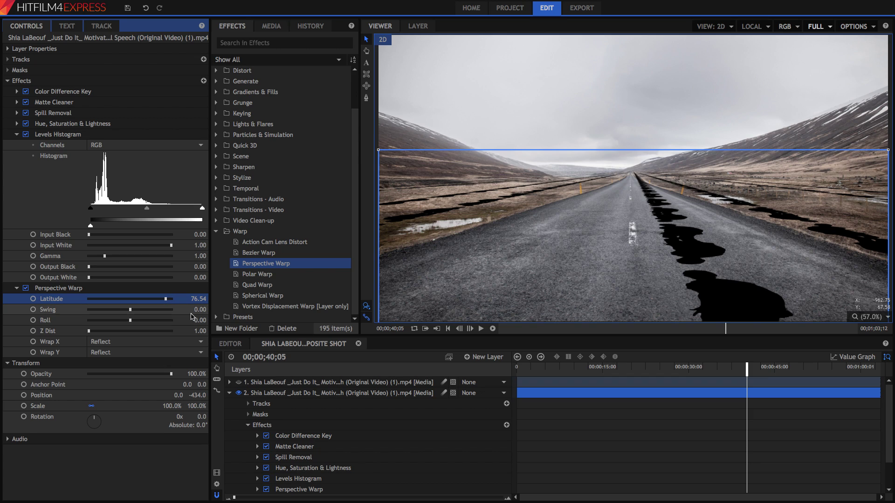
Set both Wrap X and Wrap Y of the Perspective Warp to No.
left_click(127, 342)
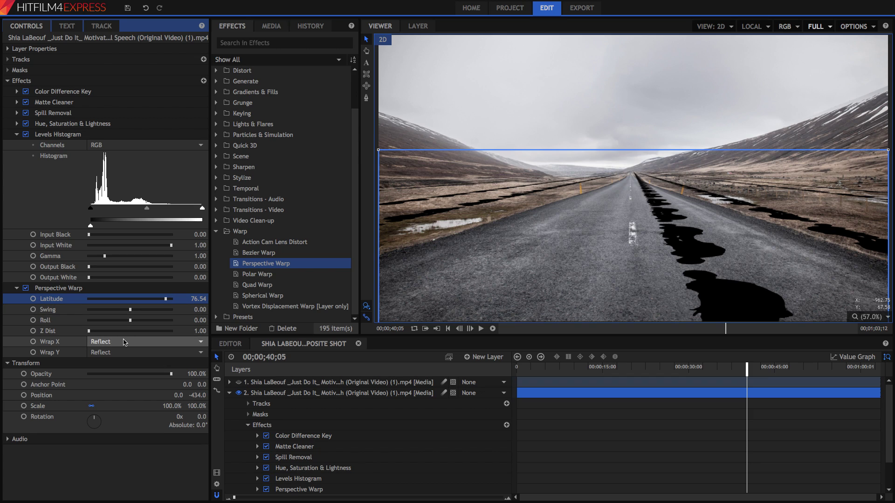
left_click(126, 342)
left_click(118, 347)
left_click(118, 350)
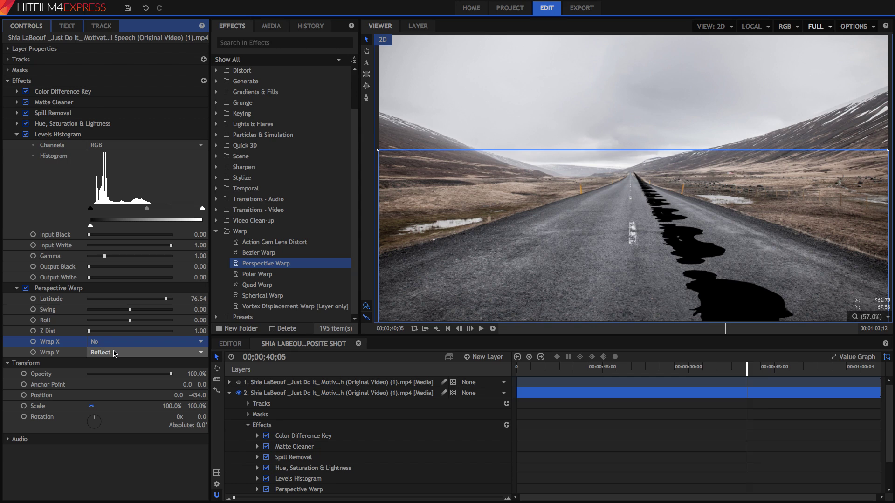
left_click(117, 352)
left_click(112, 357)
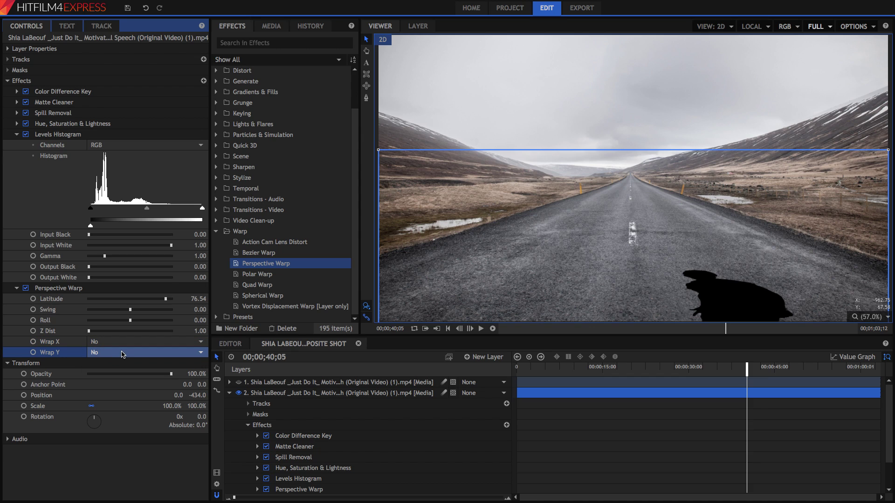
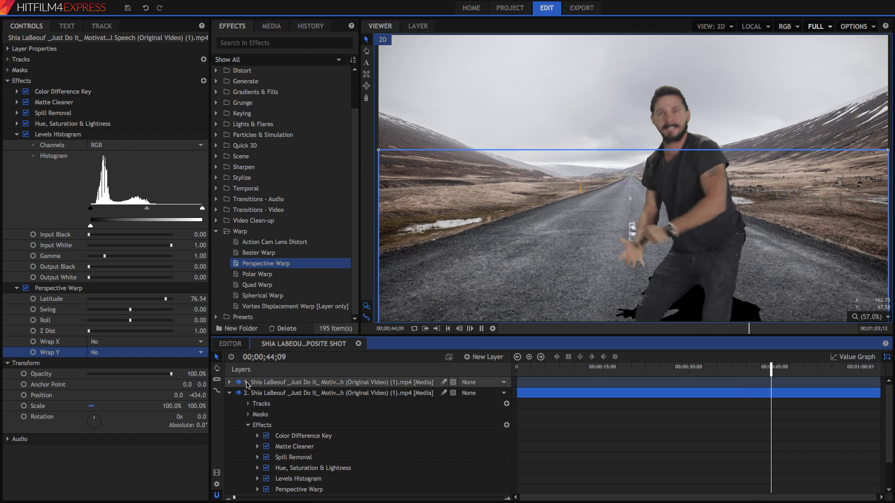
Preview the shadow with the subject, then hide the top footage layer and set the Perspective Warp Swing to -28.8.
key("space")
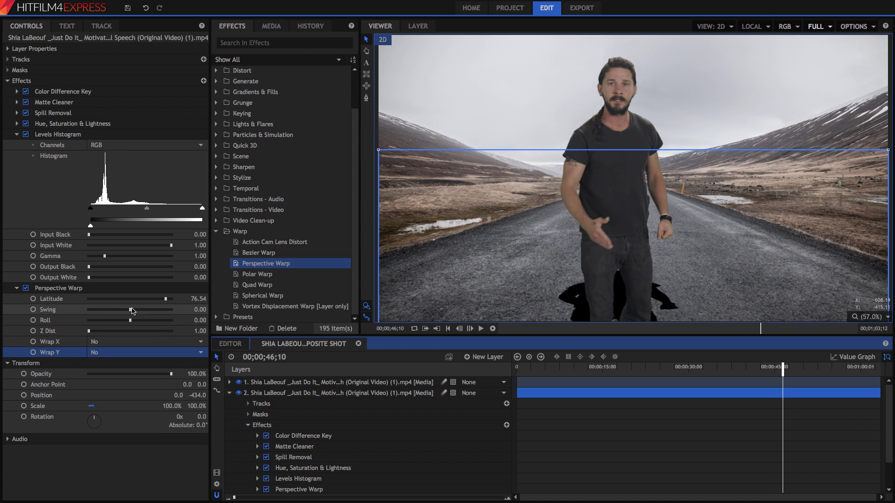
left_click(239, 383)
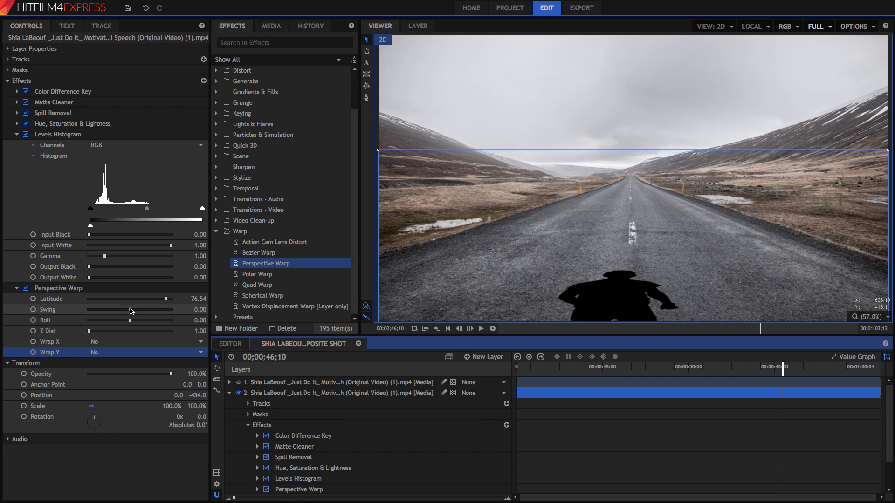
mouse_move(131, 311)
left_mouse_down()
mouse_move(173, 313)
mouse_move(127, 313)
left_mouse_up()
key("ctrl+z")
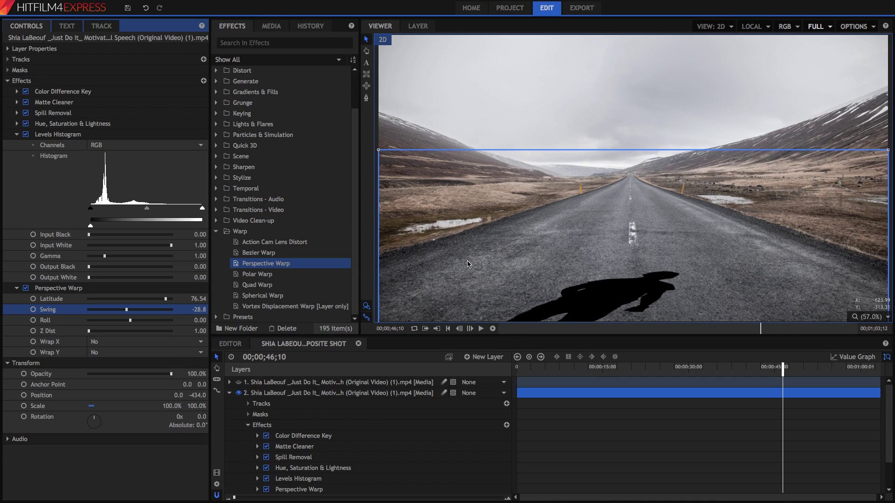
Set the shadow layer's horizontal Position to 390.0 and its unlinked horizontal Scale to 80.0%, checking it at 00;00;34;15.
left_click(178, 395)
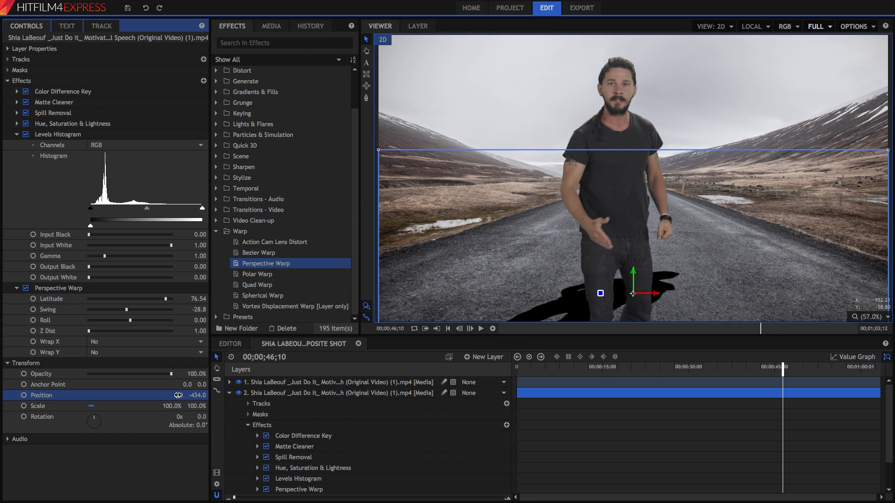
mouse_move(178, 396)
left_mouse_down()
mouse_move(168, 395)
mouse_move(189, 395)
mouse_move(175, 395)
left_mouse_up()
left_click(92, 406)
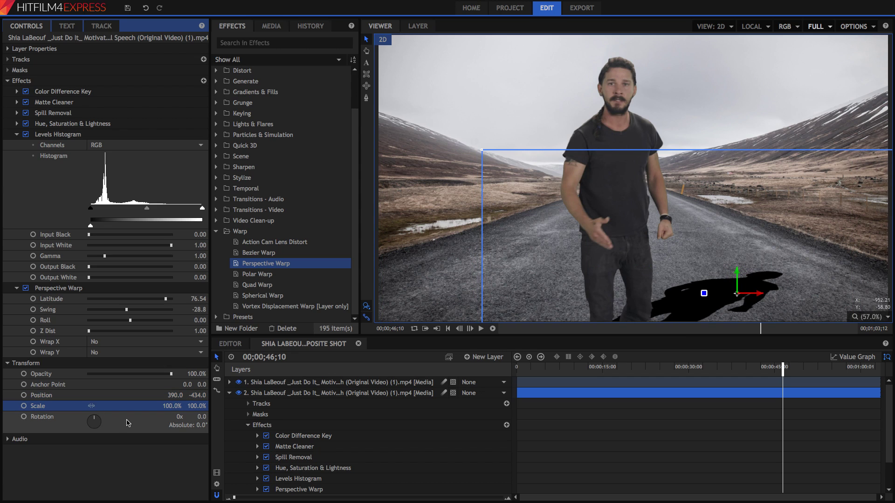
left_click_drag(177, 403, 168, 404)
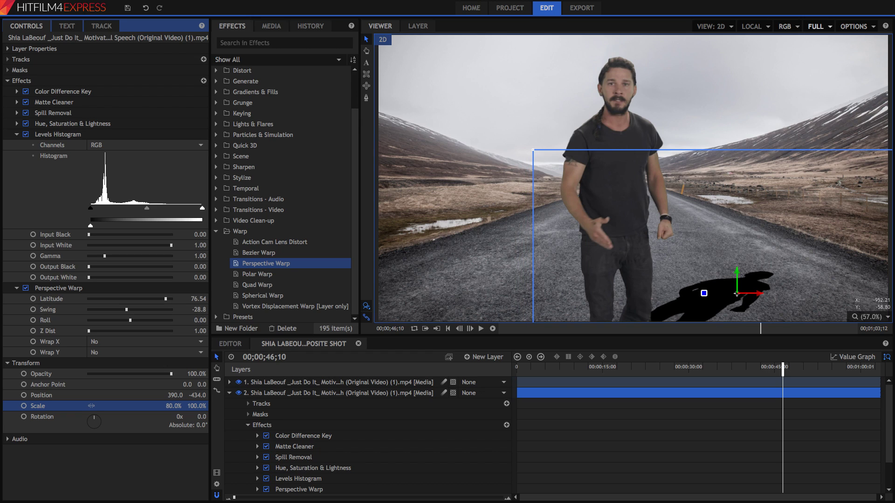
left_click(695, 329)
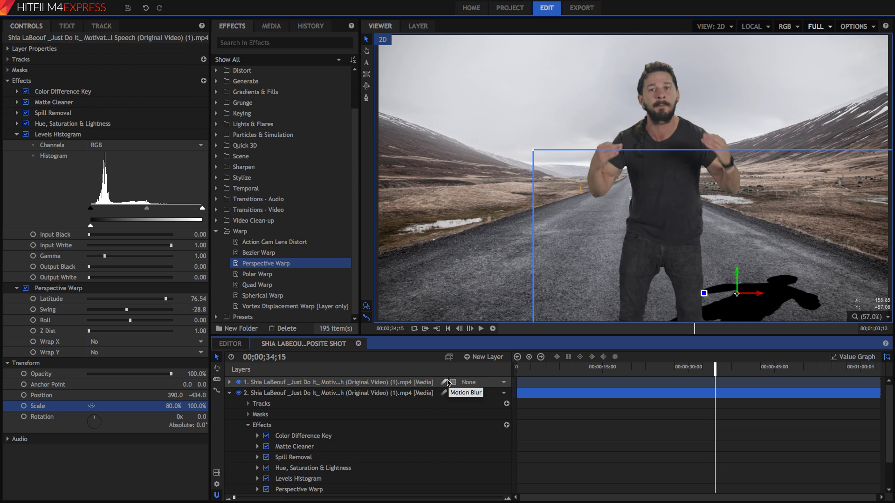
left_click(7, 49)
left_click(110, 102)
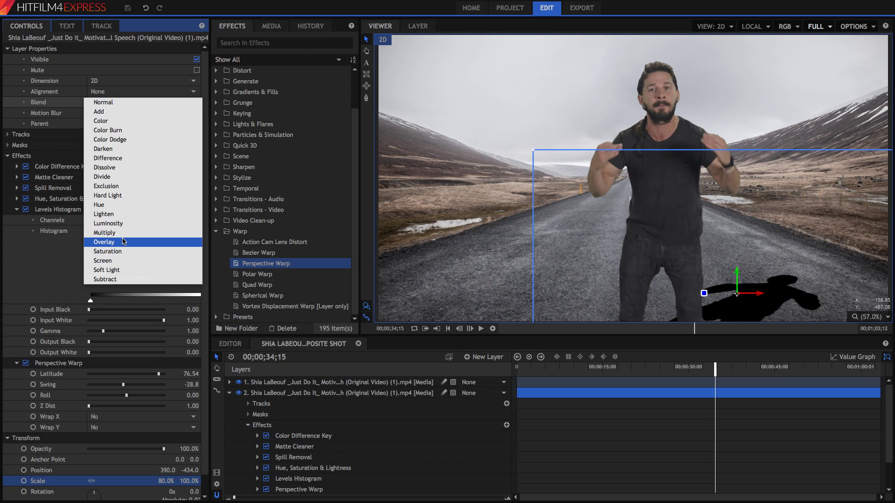
left_click(7, 49)
Set the shadow layer's Opacity to 56.0%, and search for "blu" to add the Blur effect after Perspective Warp.
left_click_drag(171, 375, 138, 385)
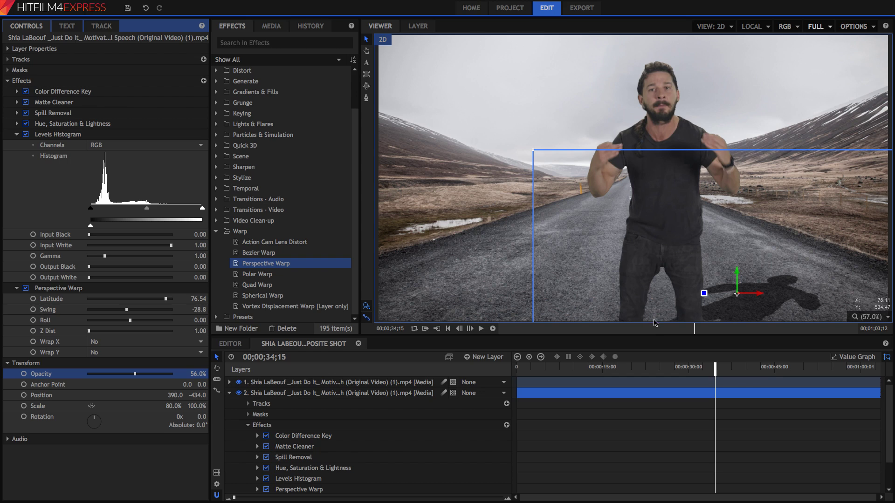
left_click(284, 43)
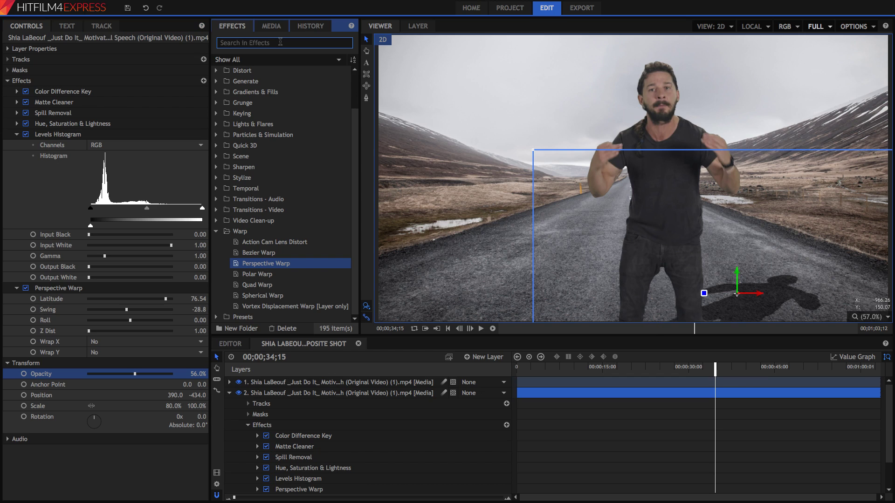
type("blu")
left_click(266, 93)
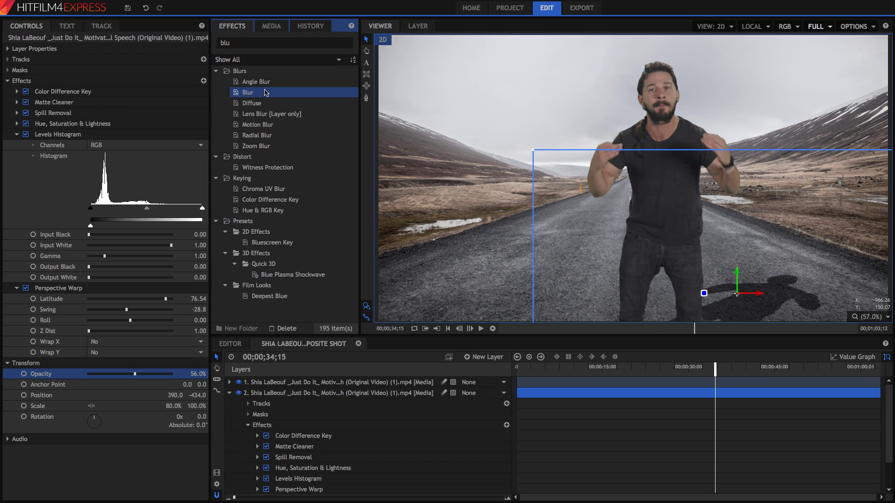
left_click_drag(266, 93, 97, 337)
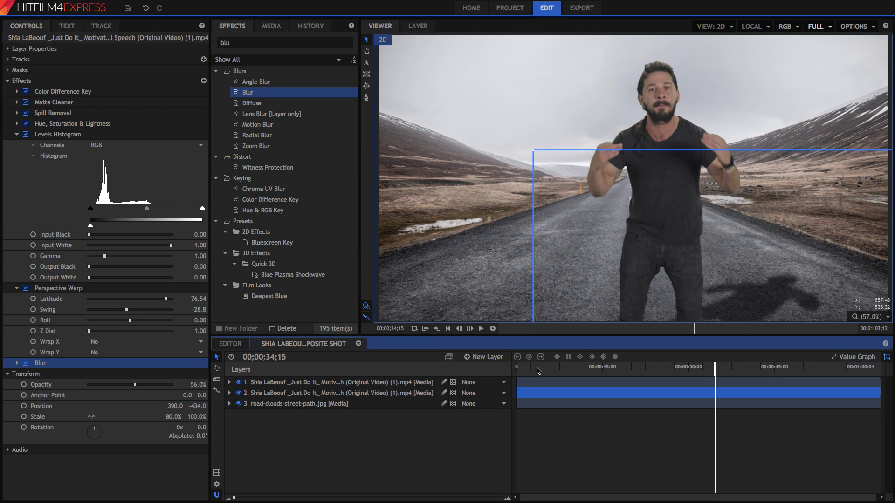
Play back the composite from near the start of the timeline to check the blurred shadow.
left_click(523, 371)
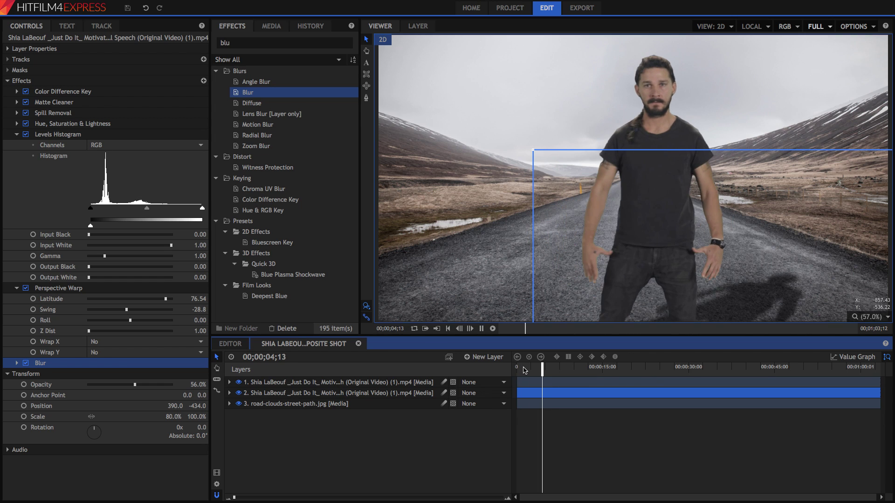
Stop playback at 00;00;05;15 and add a Grade layer directly beneath the top subject layer.
key("space")
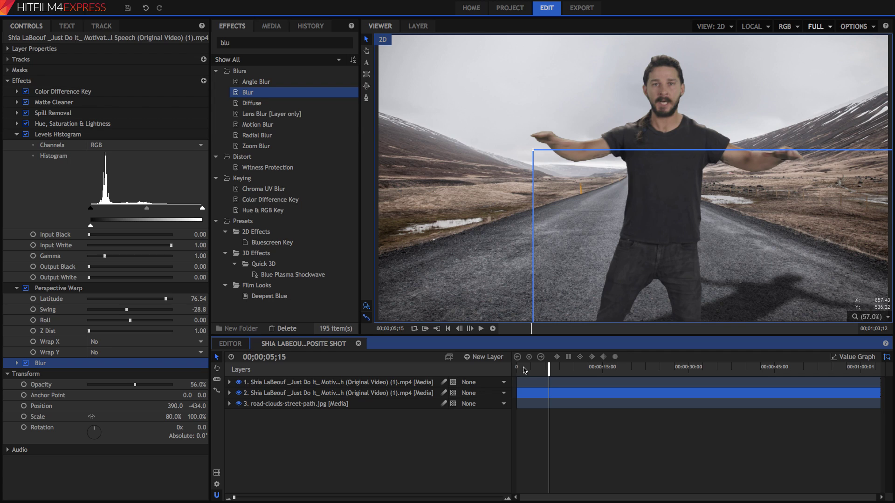
left_click(487, 357)
left_click(484, 390)
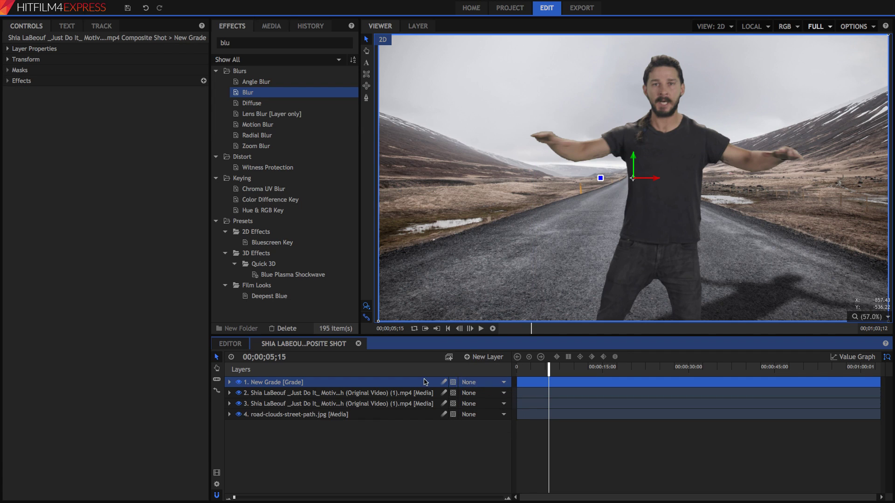
left_click_drag(307, 385, 308, 397)
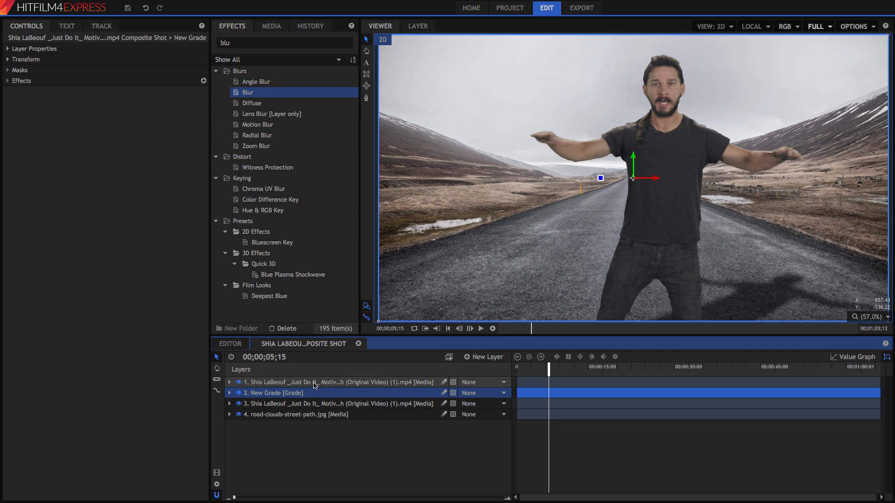
Apply the Lens Blur [Layer only] effect to the Grade layer beneath the subject.
left_click(240, 42)
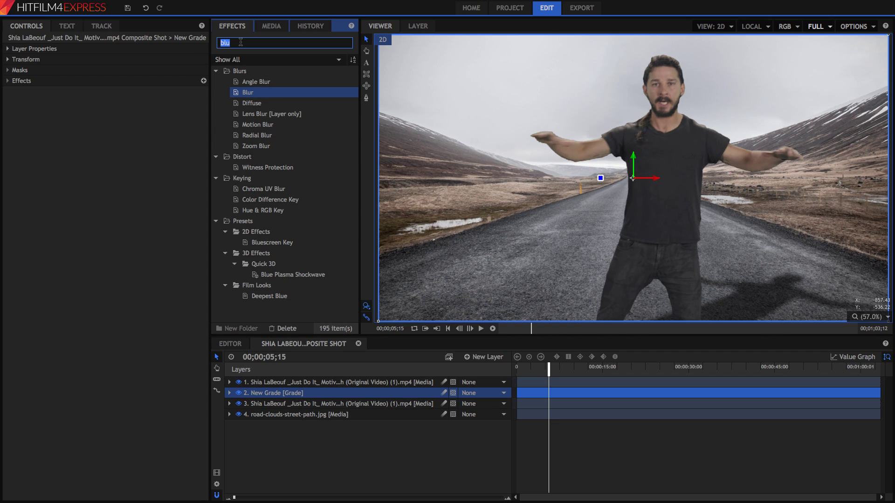
left_click(270, 115)
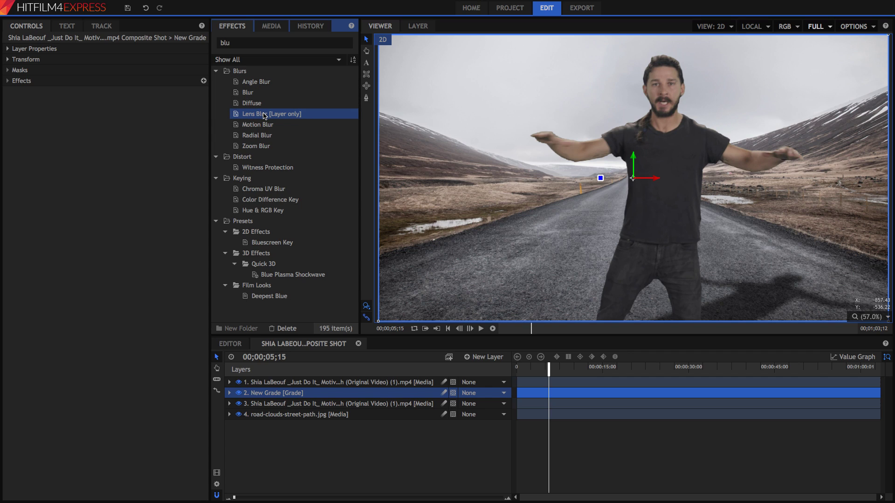
left_click_drag(265, 116, 301, 397)
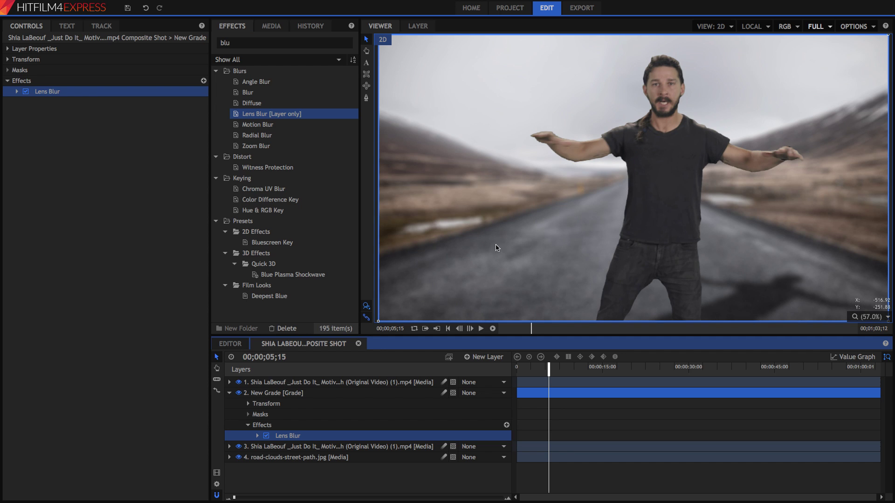
Examine the blurred background on both sides of the subject, and restore the viewer to Scale to Fit.
scroll(497, 248, "up", 5)
left_click(633, 130)
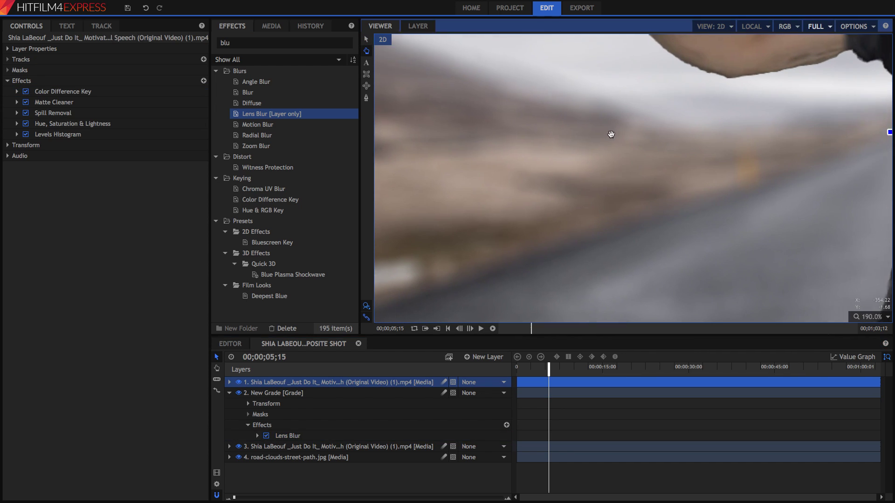
scroll(502, 163, "down", 1)
scroll(502, 165, "down", 1)
scroll(459, 190, "down", 3)
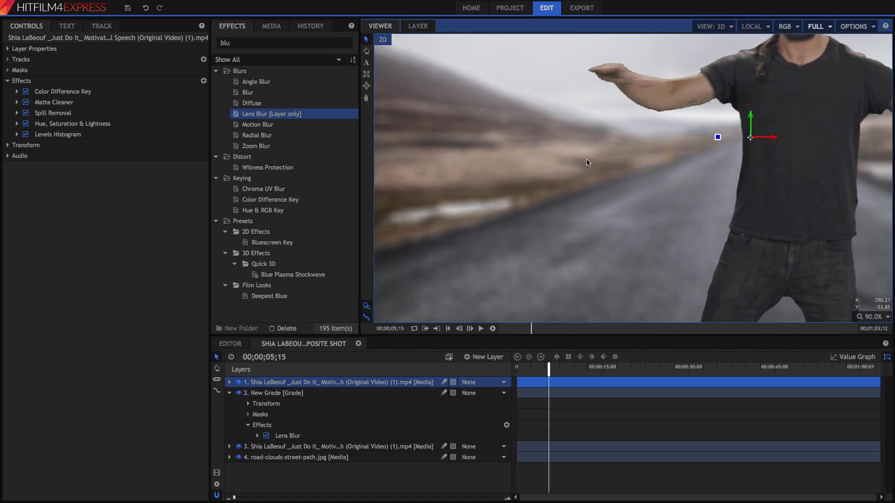
key("ctrl+0")
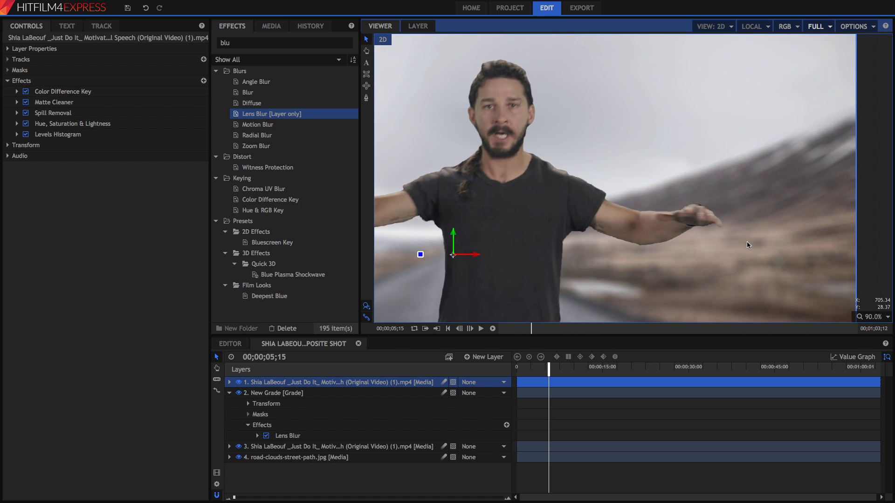
left_click(889, 318)
left_click(875, 413)
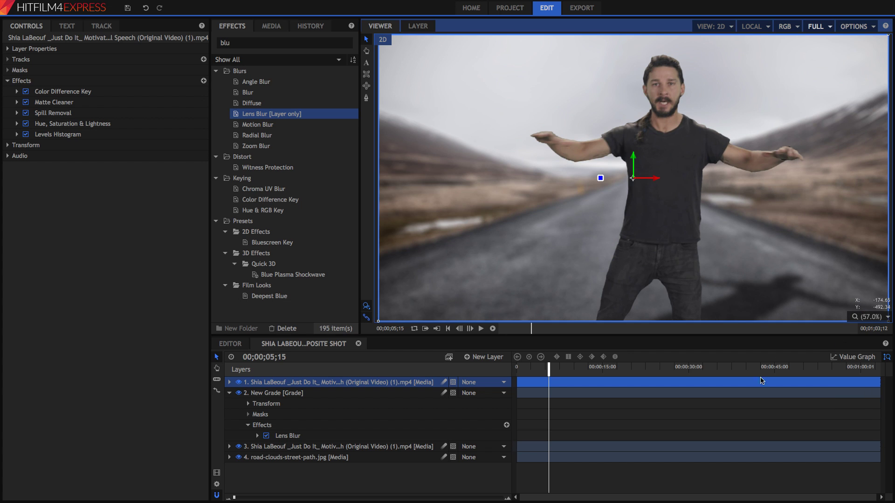
Temporarily disable Lens Blur and draw a rectangular mask on the Grade layer over the lower part of the frame, beyond its edges.
scroll(662, 261, "down", 3)
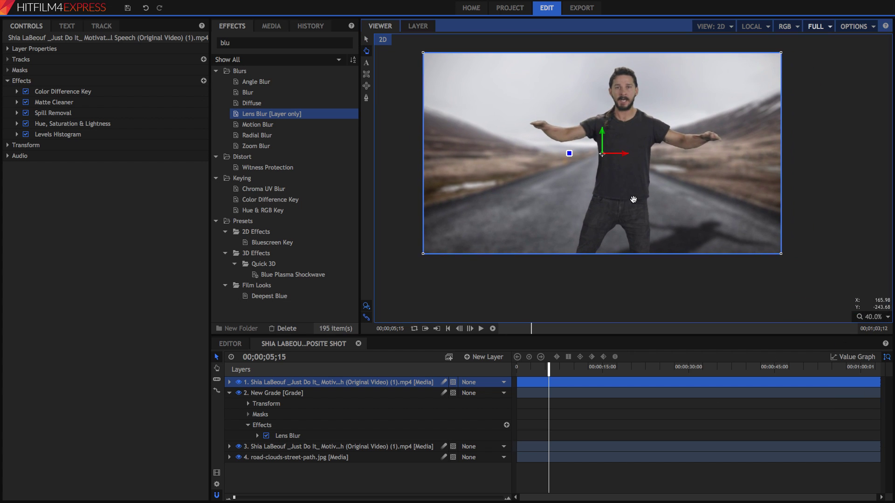
left_click(267, 436)
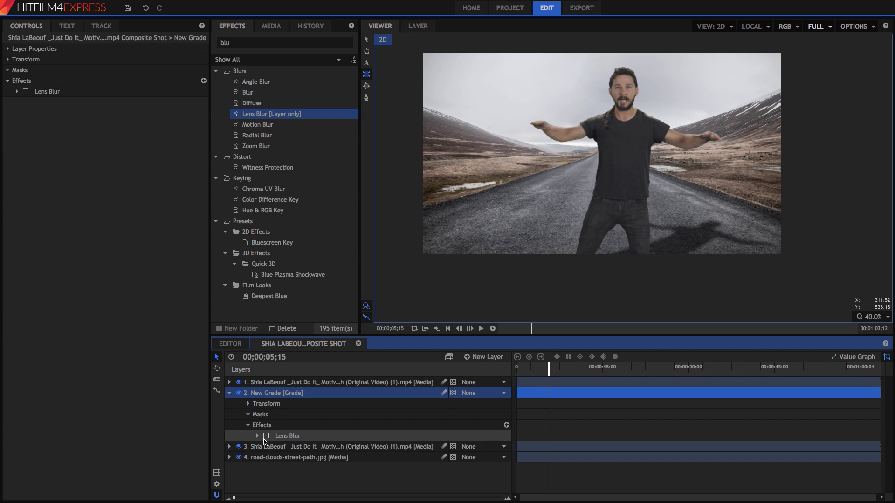
mouse_move(403, 184)
left_mouse_down()
mouse_move(413, 196)
mouse_move(765, 292)
mouse_move(804, 289)
left_mouse_up()
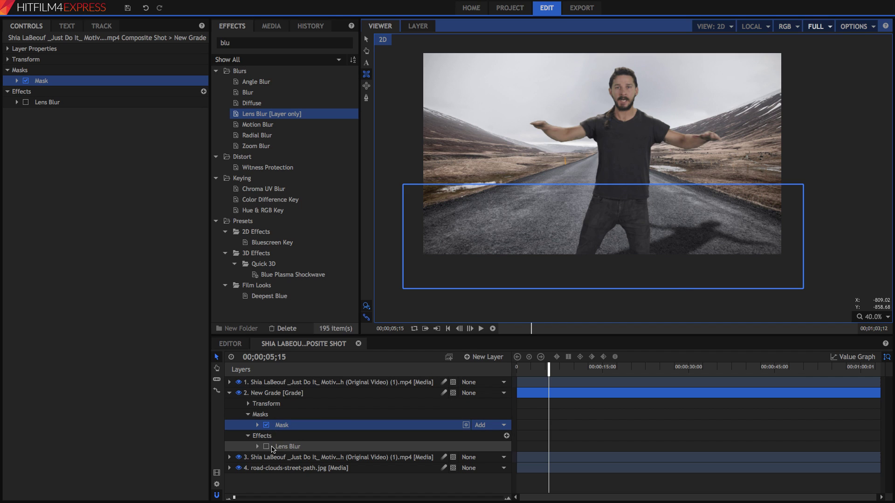
Re-enable Lens Blur and invert the Grade layer's mask.
left_click(26, 102)
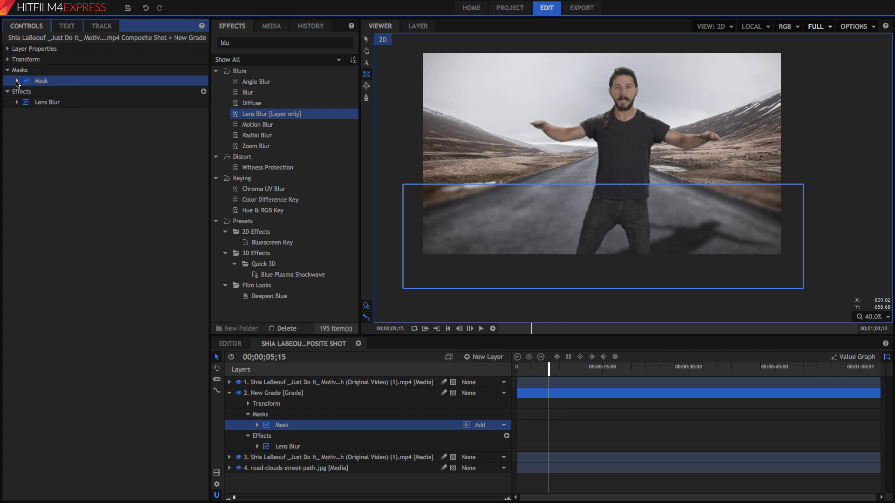
left_click(16, 82)
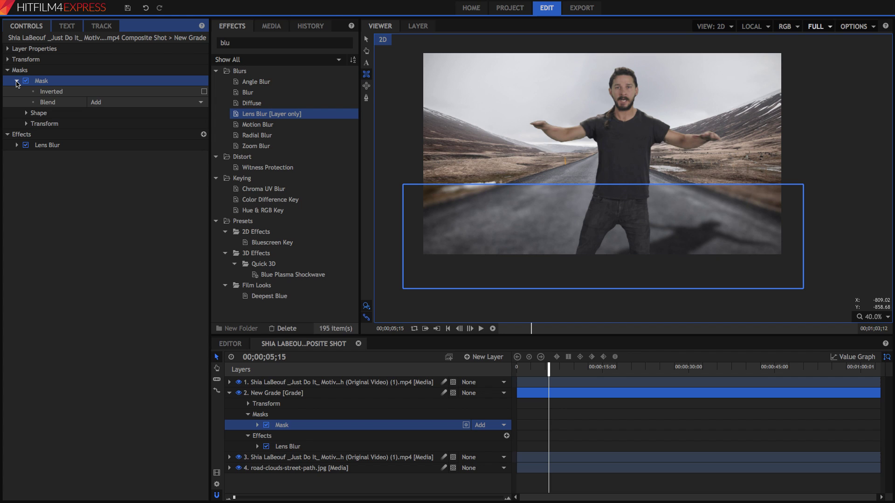
left_click(204, 93)
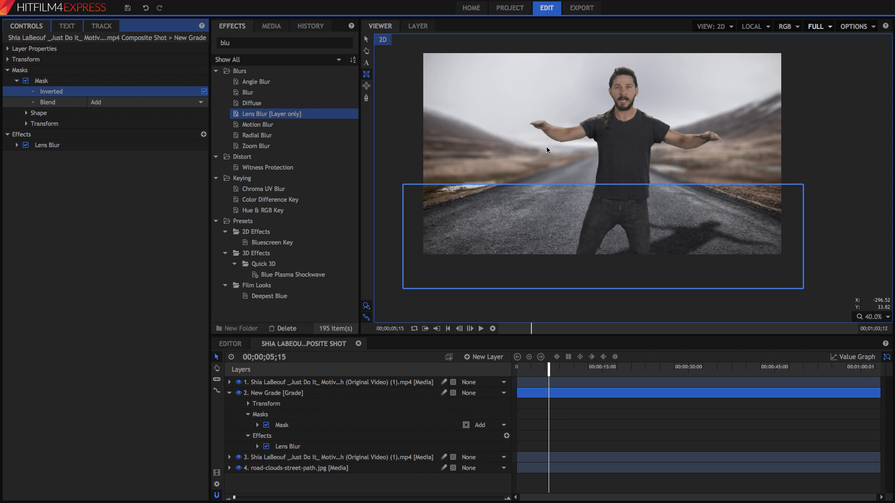
Set the mask's Feather Strength to 120.0px and its vertical Position to -243.0.
left_click(27, 113)
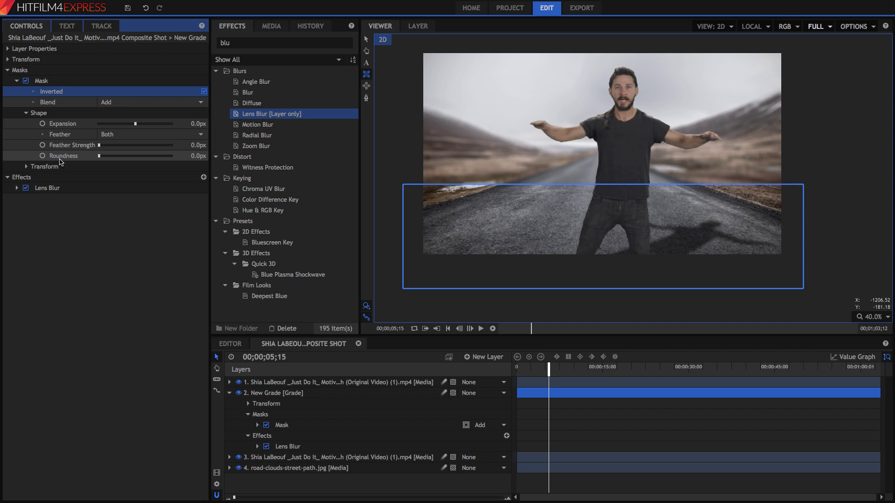
left_click_drag(98, 145, 117, 148)
left_click(26, 167)
left_click_drag(201, 209, 140, 209)
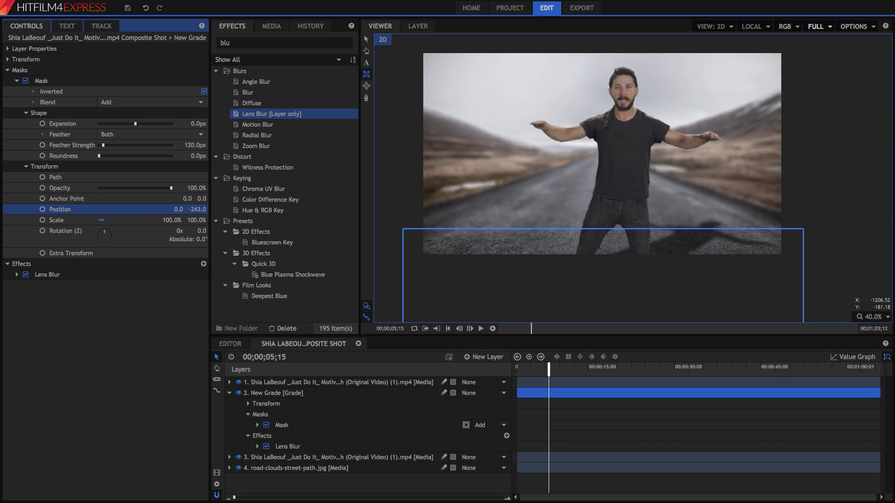
left_click(112, 124)
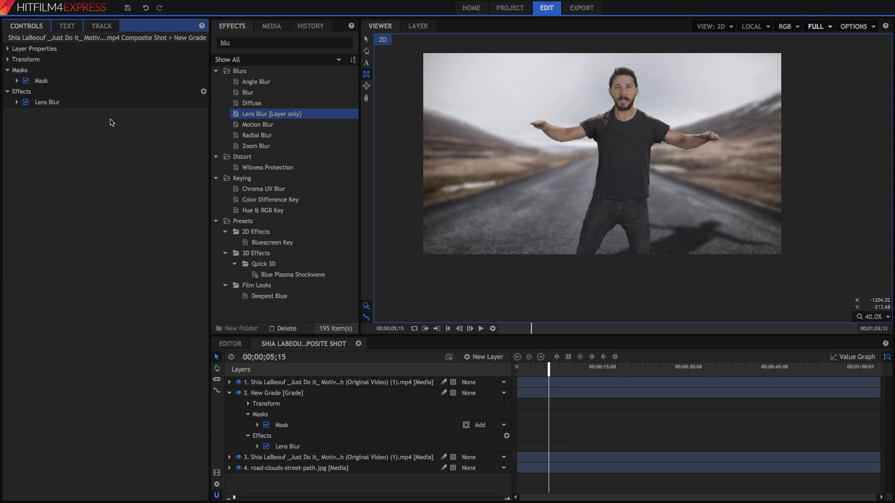
Scale the composite to fit the viewer and compare the background blur with the mask off and on.
left_click(873, 317)
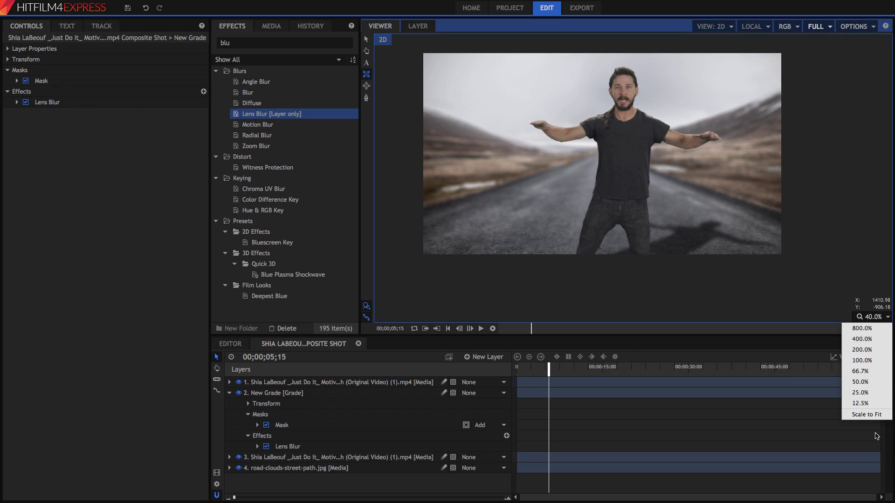
left_click(871, 419)
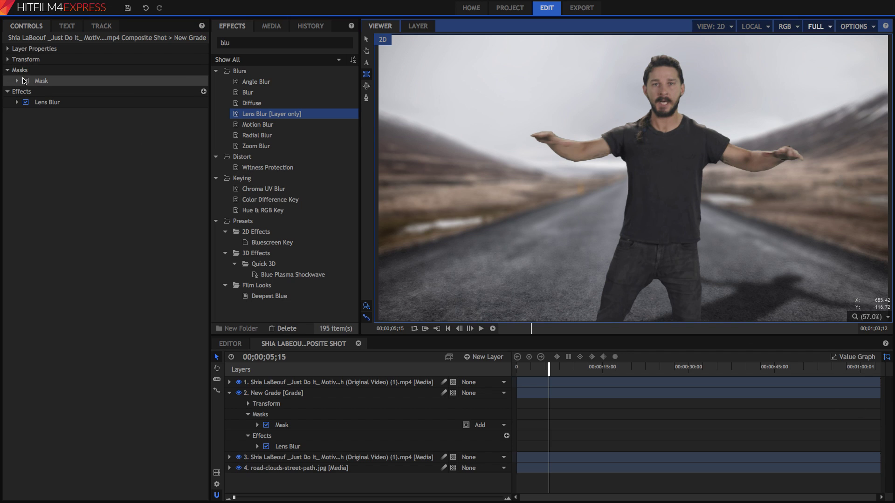
left_click(26, 81)
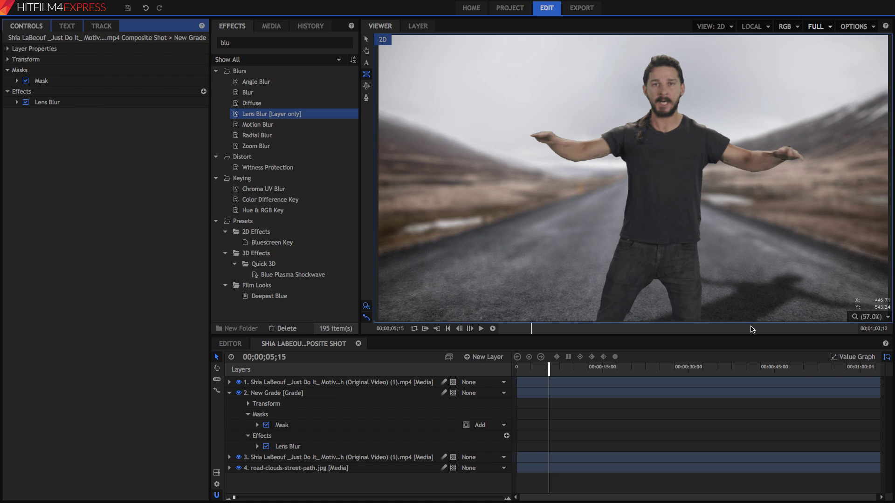
Add a second Grade layer above all layers, search the effects for "curve" and apply Curves to that layer.
left_click(484, 357)
left_click(478, 391)
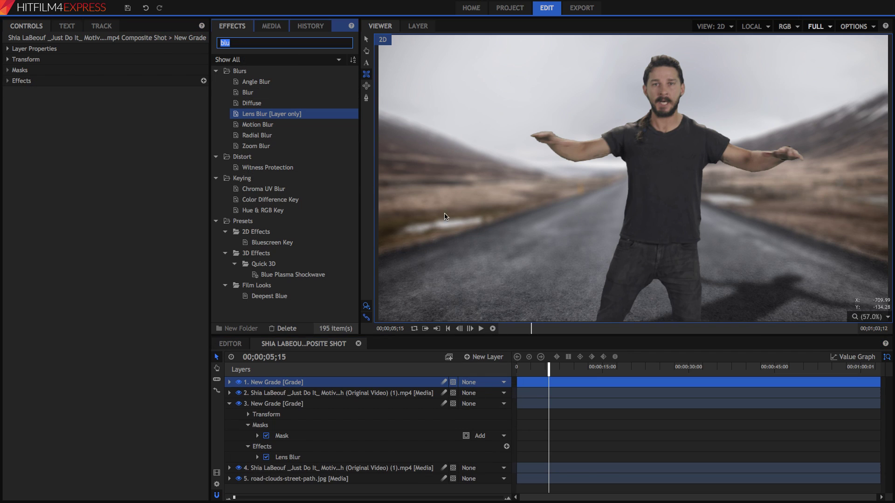
key("BackSpace")
key("BackSpace")
key("BackSpace")
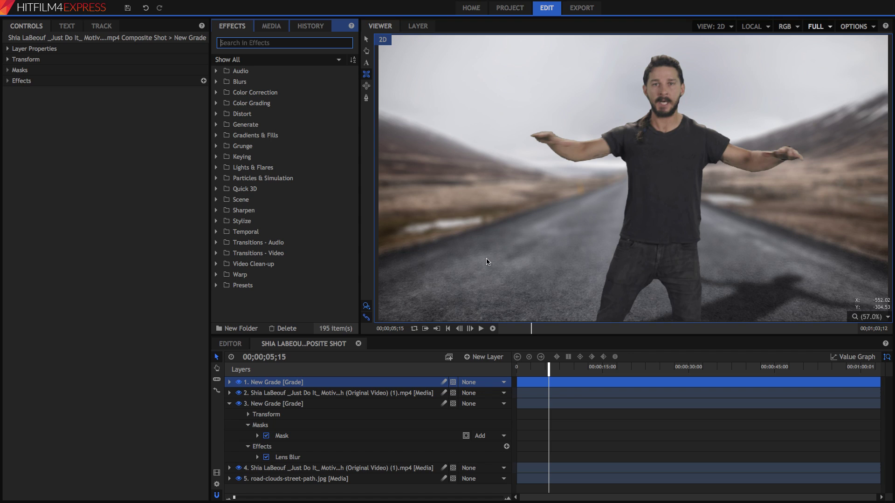
type("curve")
left_click_drag(282, 84, 62, 82)
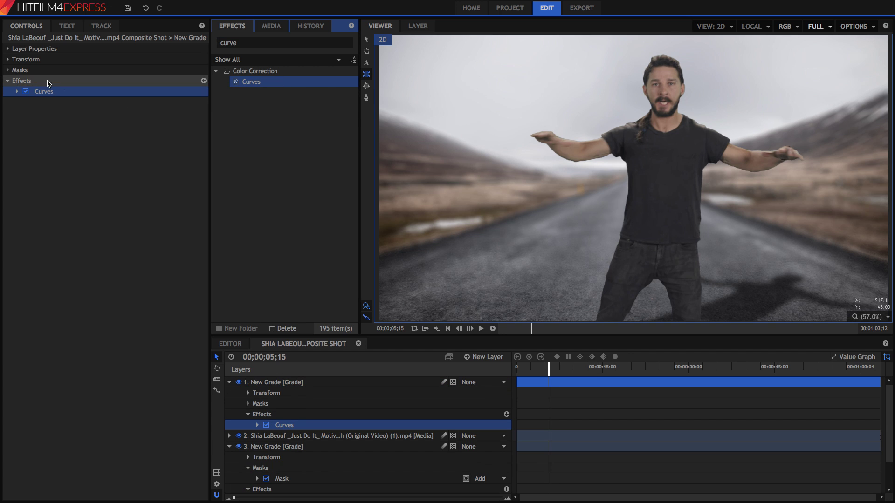
Shape the Red curve into a mild S and the RGB curve into a stronger S with lifted blacks.
left_click(17, 91)
mouse_move(122, 216)
left_mouse_down()
mouse_move(123, 224)
mouse_move(123, 214)
left_mouse_up()
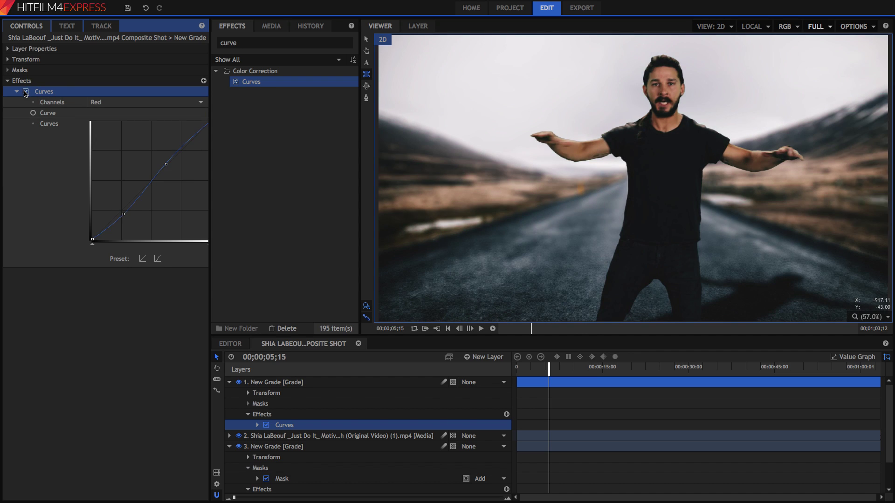
mouse_move(166, 164)
left_mouse_down()
mouse_move(174, 160)
mouse_move(160, 170)
left_mouse_up()
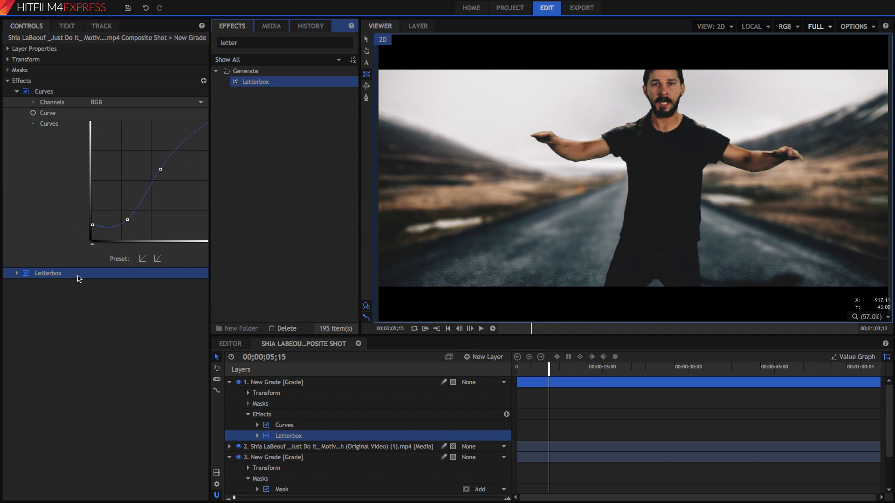
Delete the Letterbox effect from the top Grade layer and collapse both Grade layers.
key("Delete")
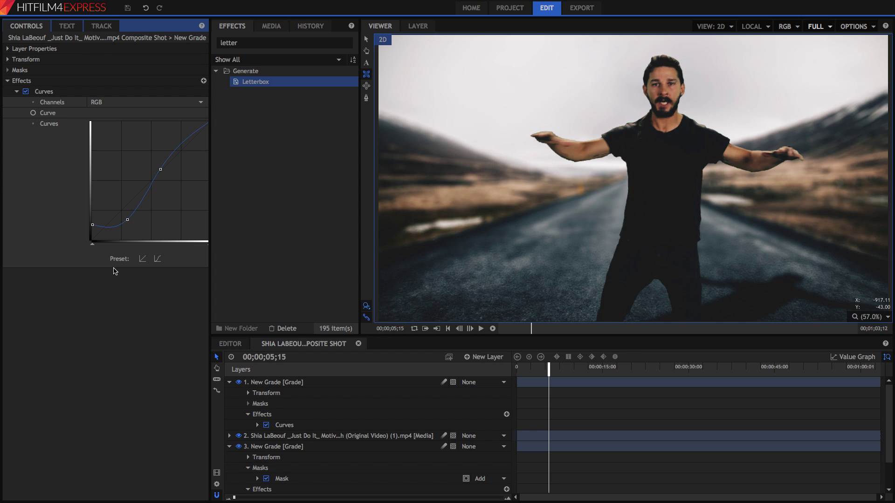
left_click(229, 382)
left_click(229, 403)
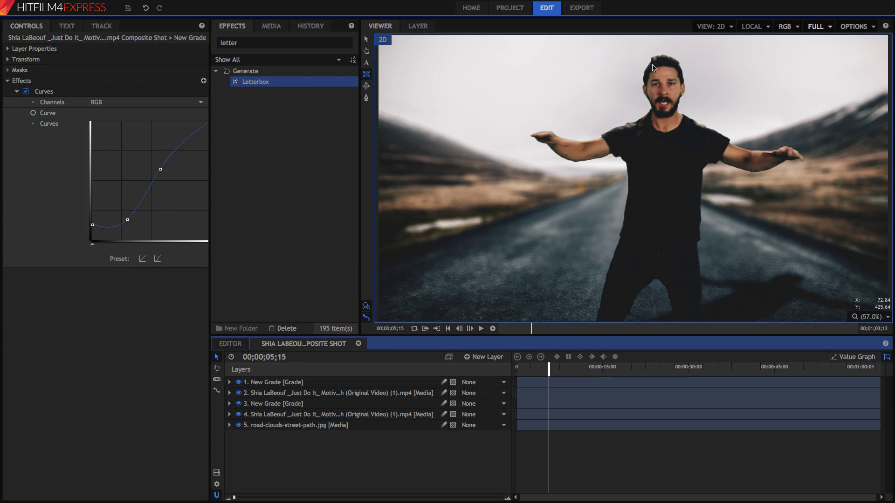
Inspect the subject up close and in the full frame, and compare the composite with the top Grade layer hidden and shown.
scroll(650, 69, "up", 3)
scroll(648, 71, "up", 1)
scroll(656, 79, "down", 5)
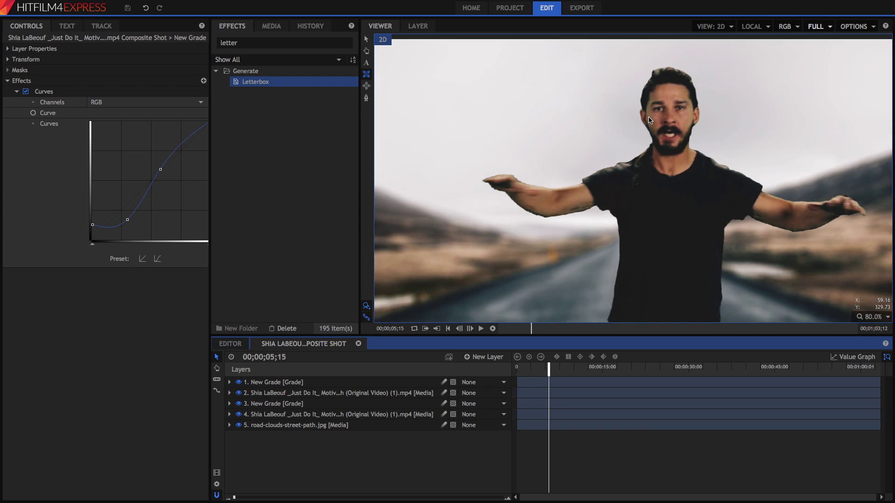
left_click(867, 317)
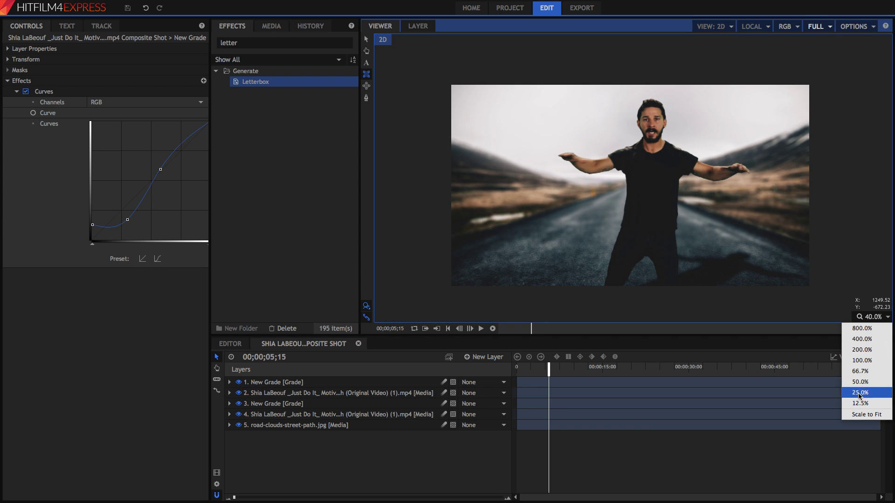
left_click(866, 416)
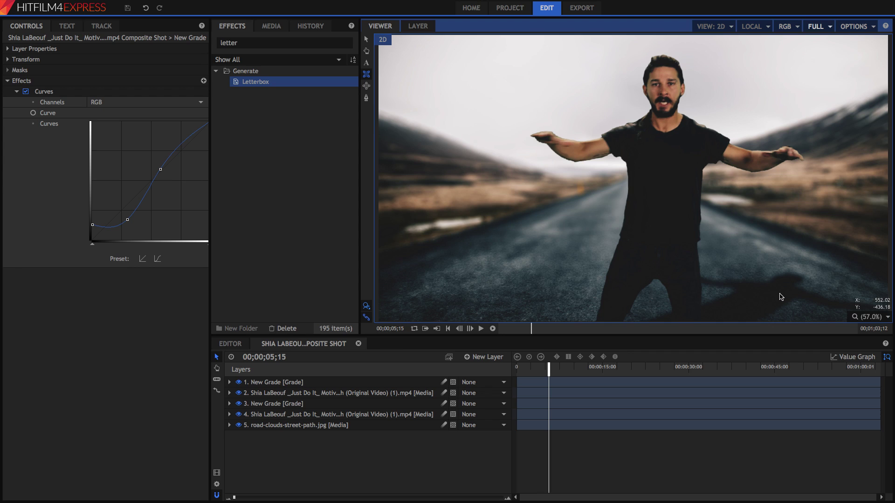
left_click(239, 382)
left_click(240, 383)
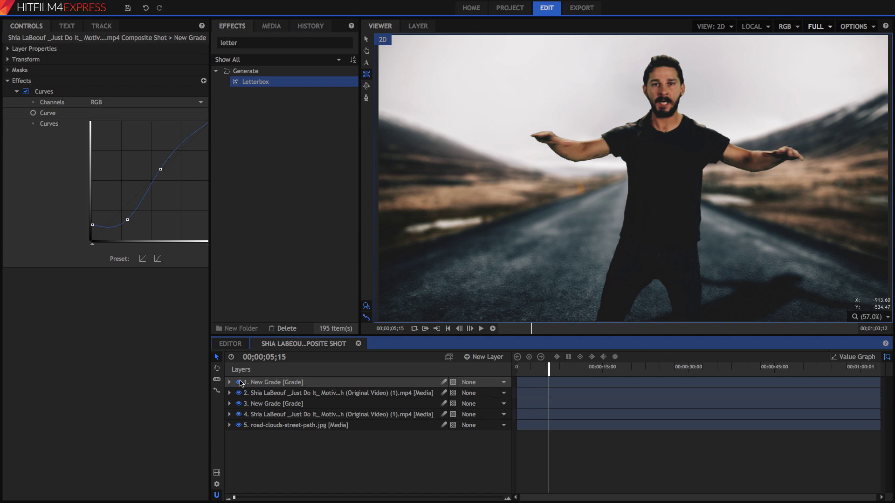